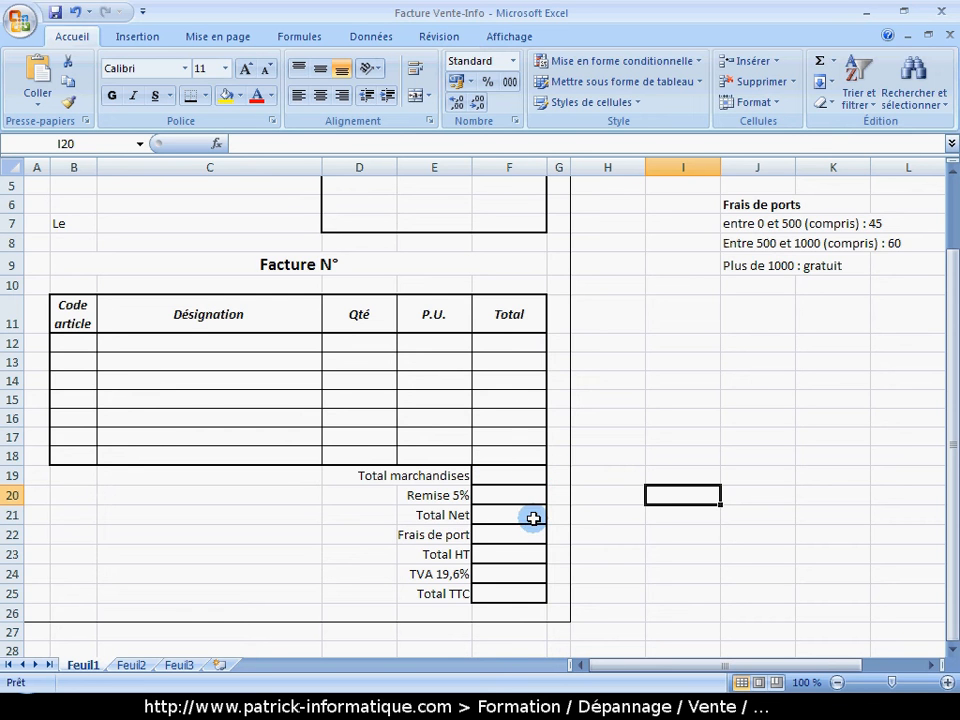
- Examine the existing formulas in the invoice's Total column and in the Remise and Total Net cells
{"action": "left_click", "coordinate": [512, 437]}
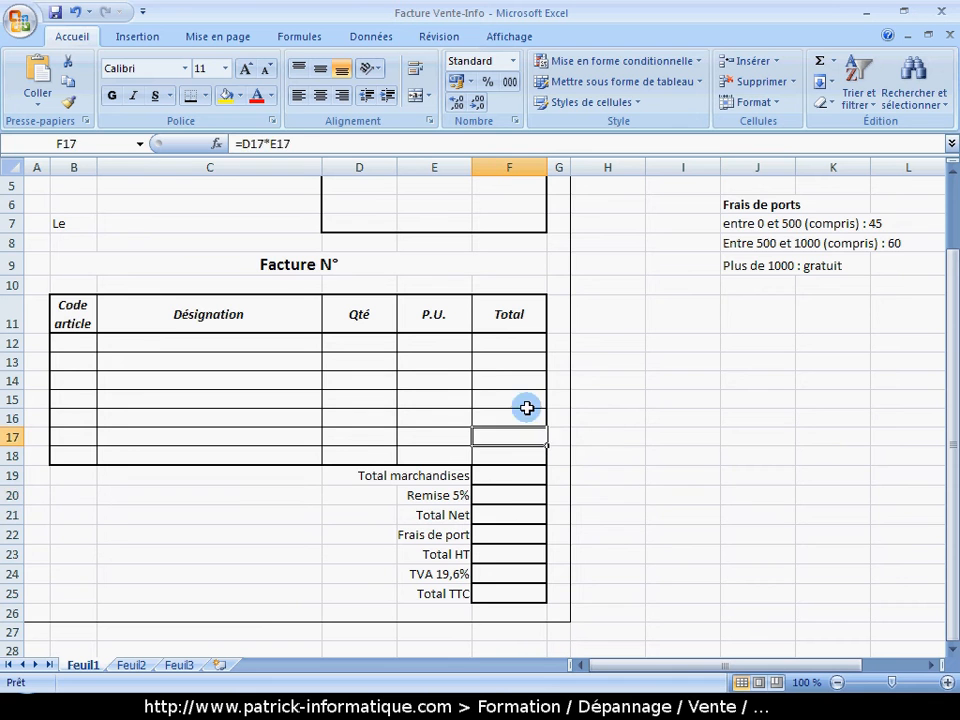
{"action": "left_click", "coordinate": [515, 381]}
{"action": "left_click", "coordinate": [510, 496]}
{"action": "left_click", "coordinate": [506, 514]}
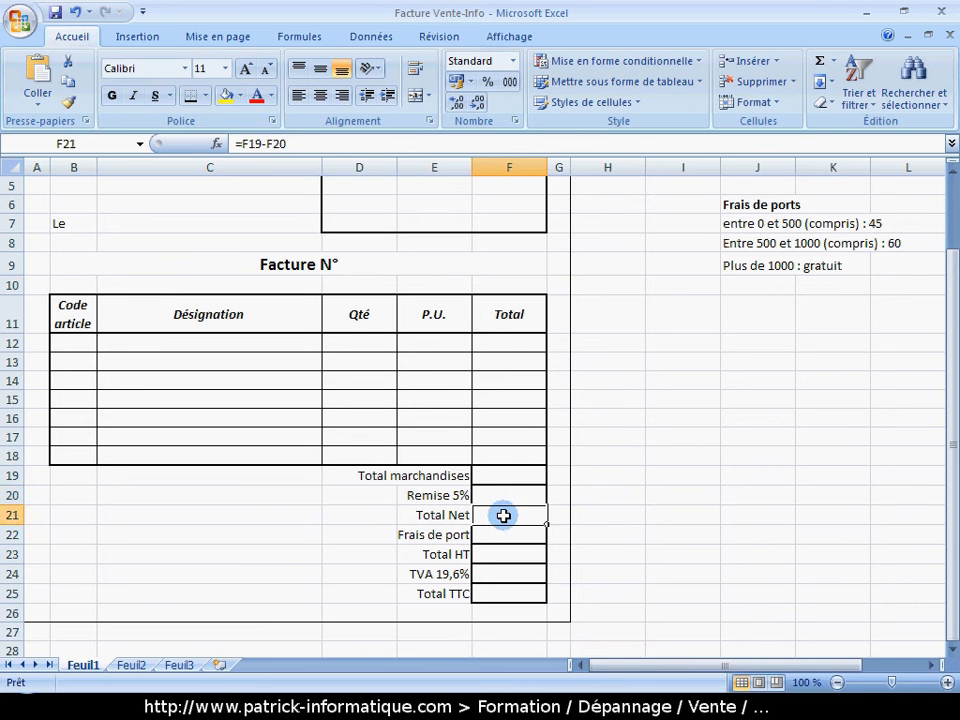
{"action": "left_click", "coordinate": [506, 416]}
{"action": "left_click", "coordinate": [506, 382]}
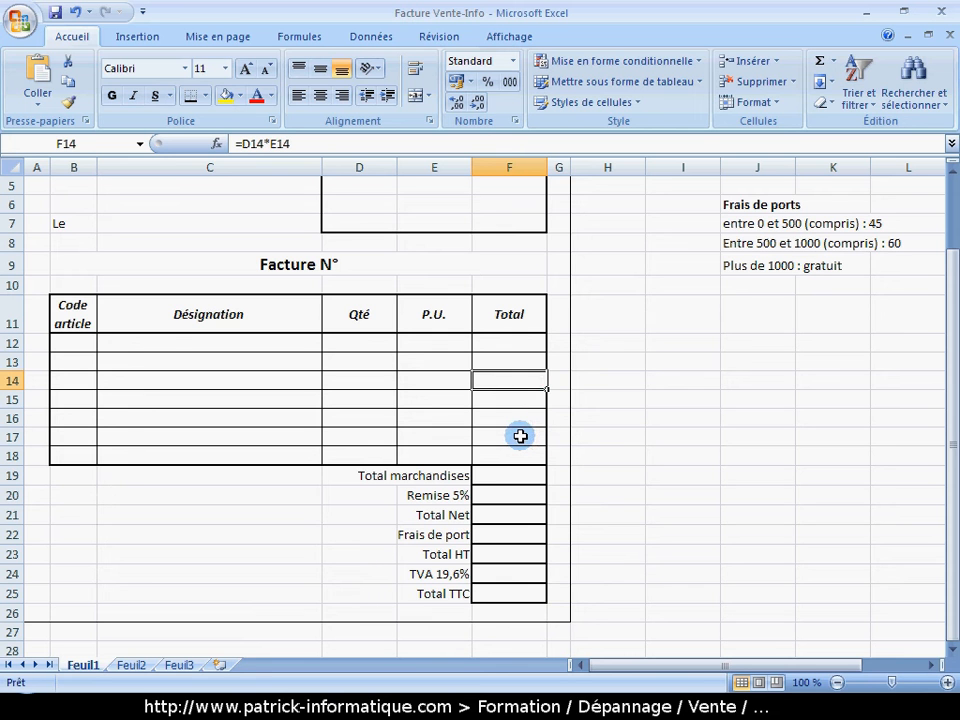
- Fill invoice row 12 with a test line: article code 2556, designation dfdf, quantity 2 and unit price 25
{"action": "left_click", "coordinate": [81, 344]}
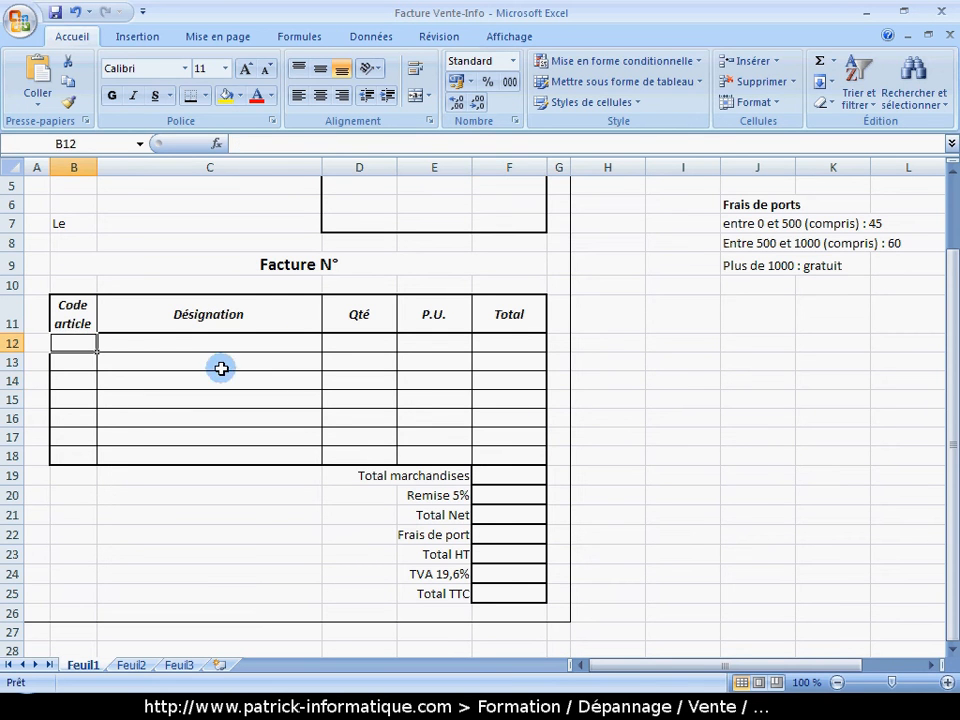
{"action": "type", "text": "2556"}
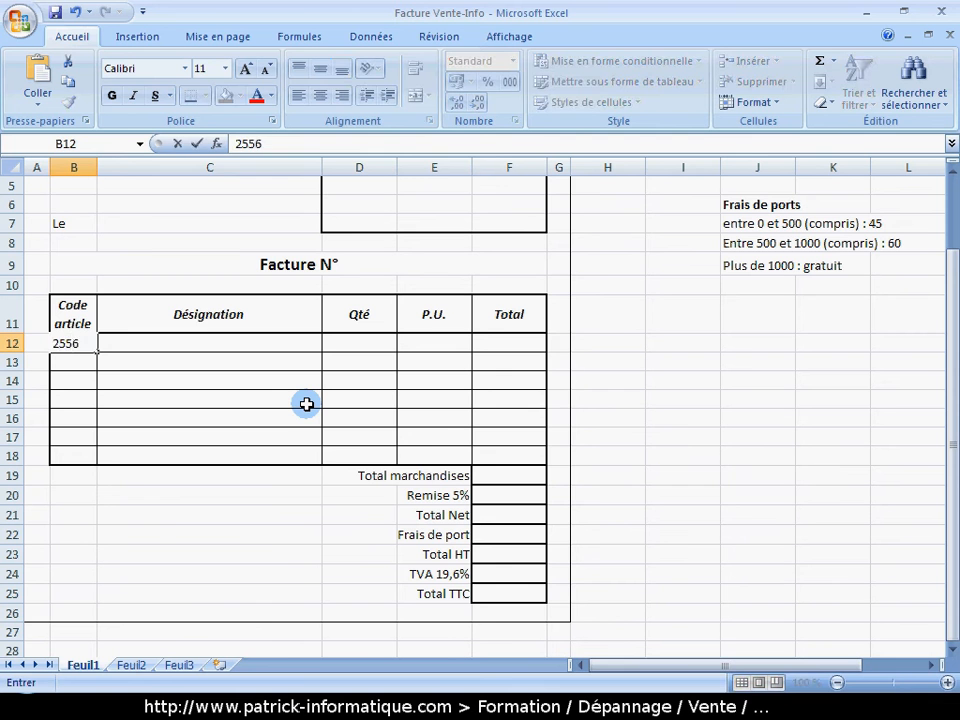
{"action": "key", "text": "Tab"}
{"action": "type", "text": "d"}
{"action": "key", "text": "Tab"}
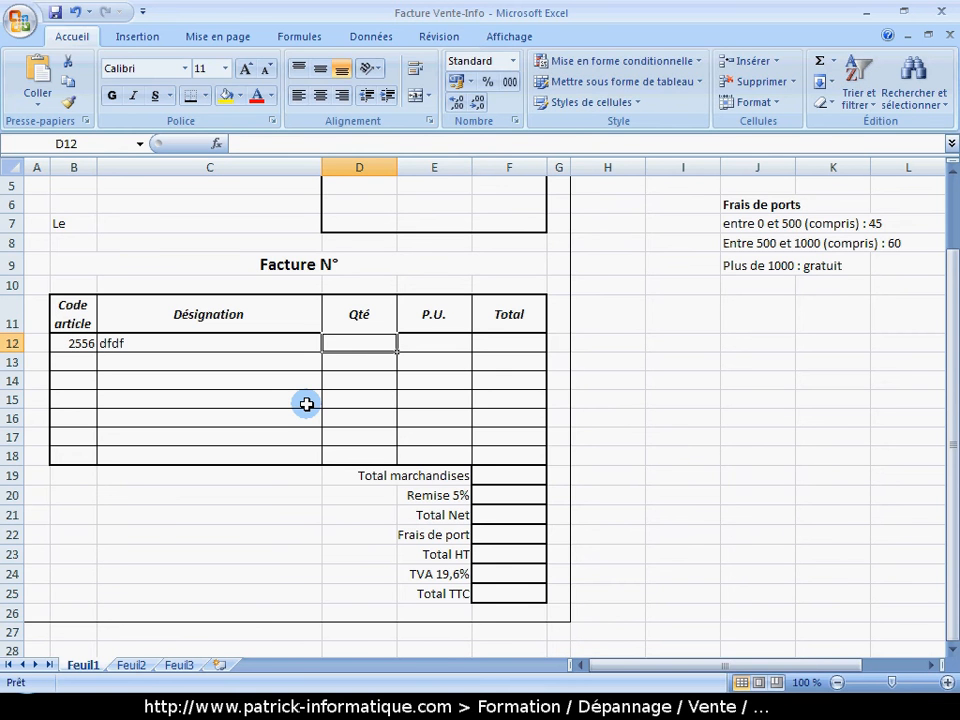
{"action": "type", "text": "2"}
{"action": "key", "text": "Tab"}
{"action": "type", "text": "25"}
{"action": "key", "text": "Return"}
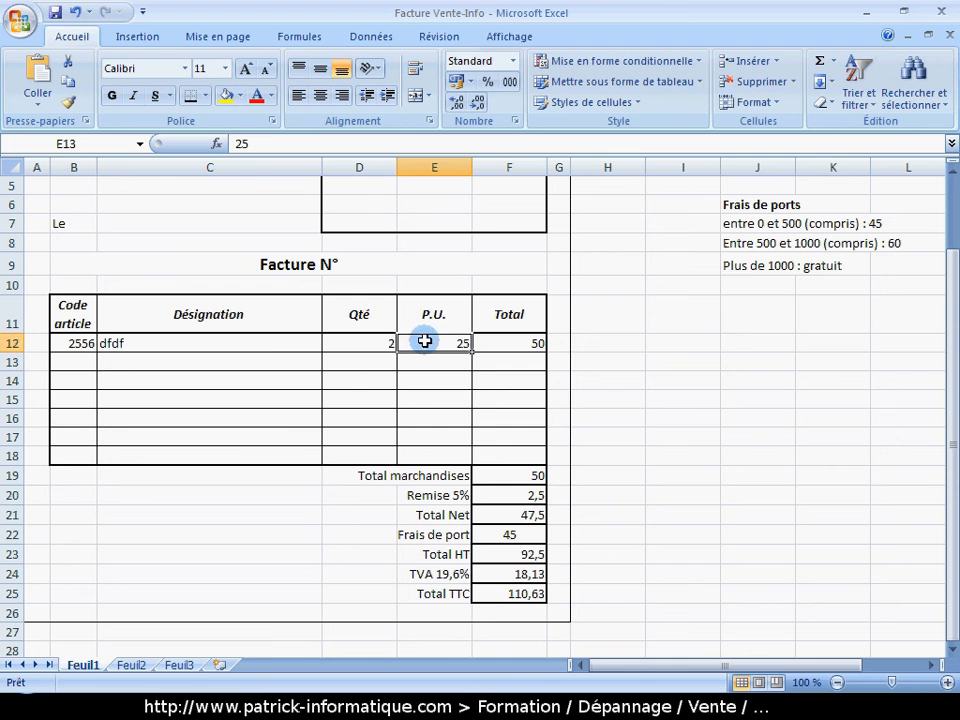
- Clear the test entries from invoice row 12
{"action": "left_click_drag", "start_coordinate": [426, 340], "coordinate": [137, 337]}
{"action": "key", "text": "Delete"}
{"action": "left_click", "coordinate": [122, 435]}
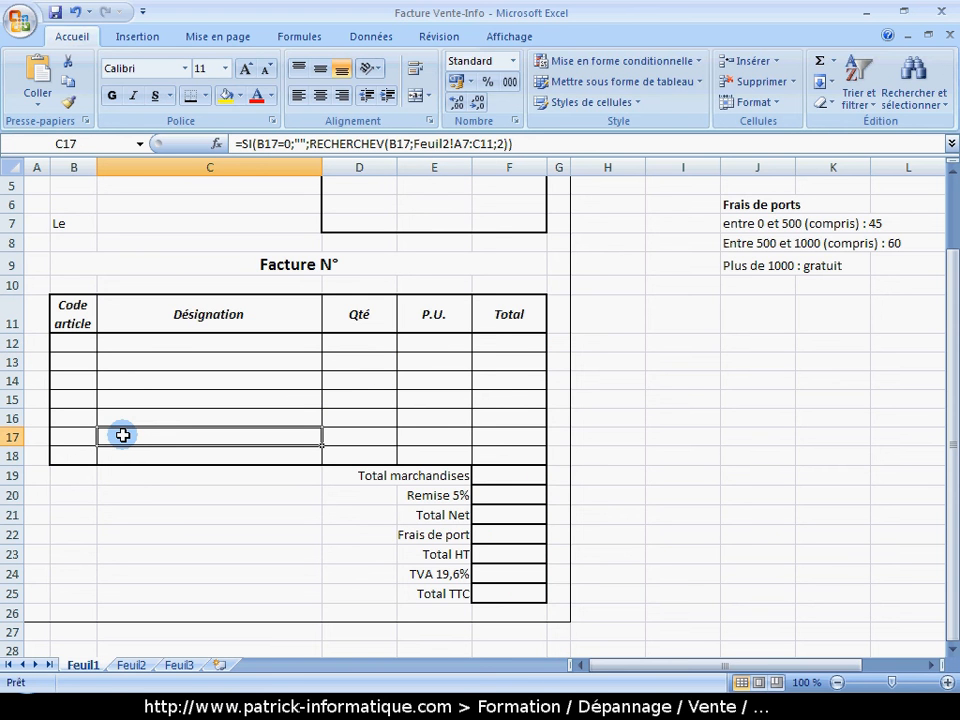
- Review the article code and quantity cells in row 12 and the article price list on Feuil2, returning to Feuil1
{"action": "left_click", "coordinate": [75, 344]}
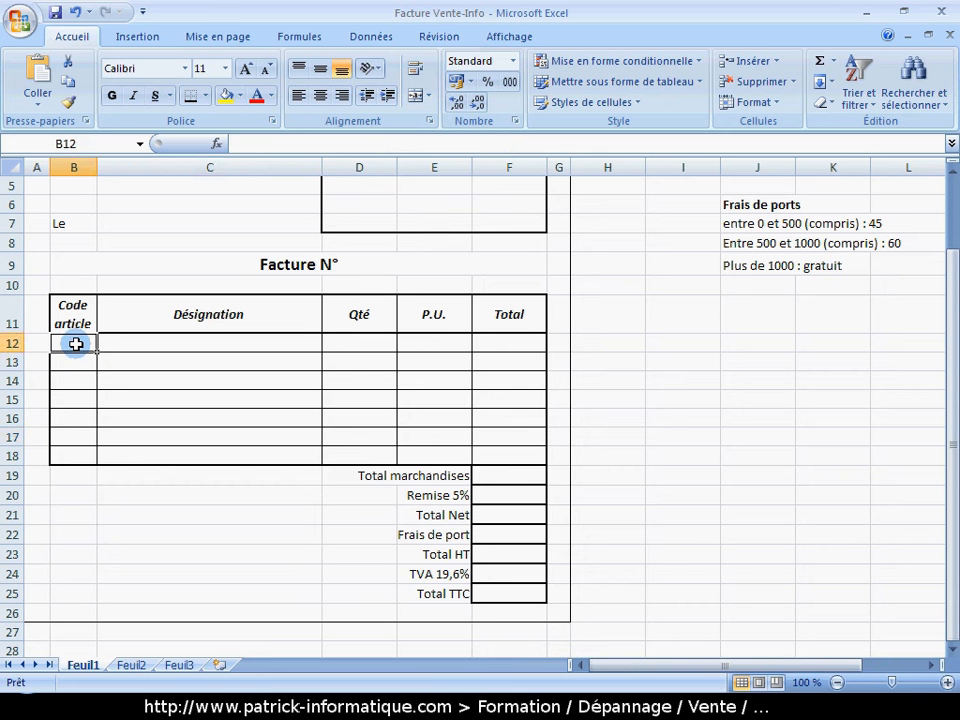
{"action": "left_click", "coordinate": [376, 346]}
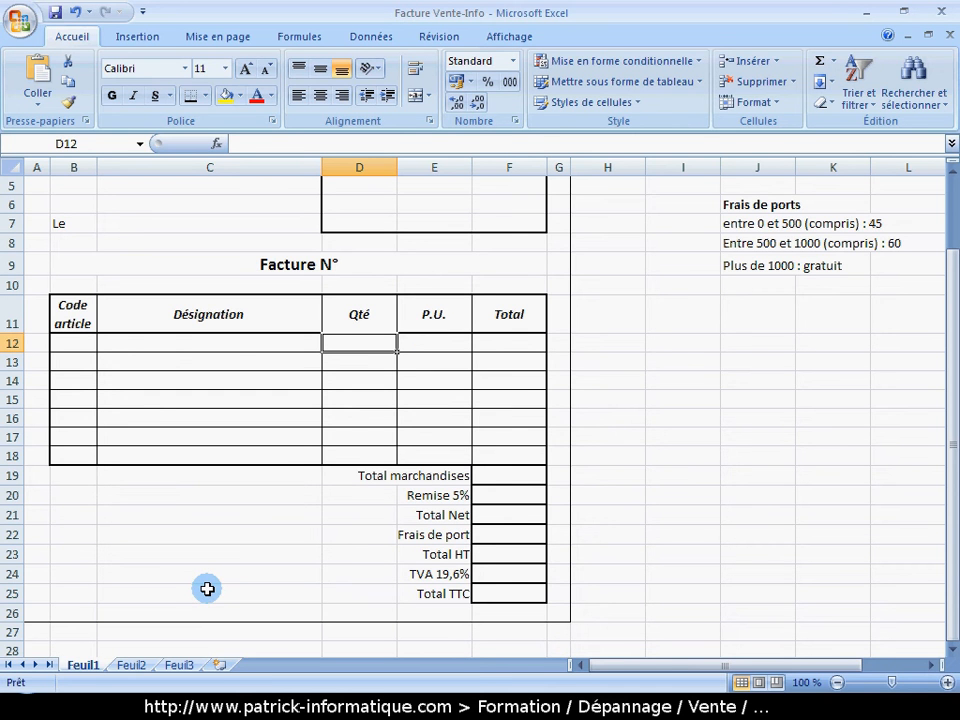
{"action": "left_click", "coordinate": [132, 666]}
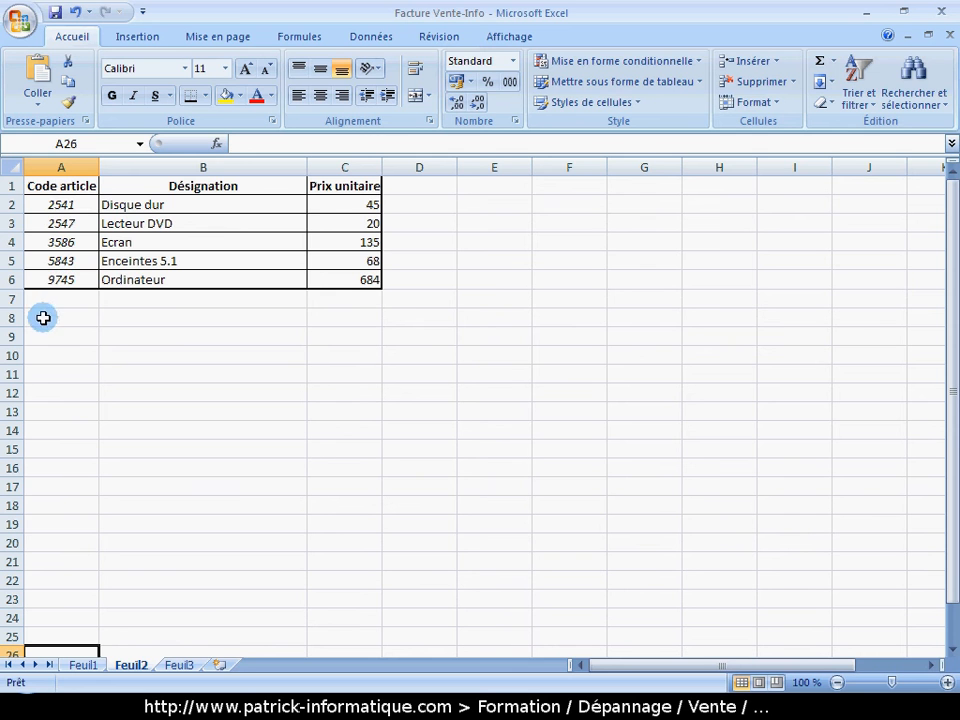
{"action": "left_click", "coordinate": [92, 664]}
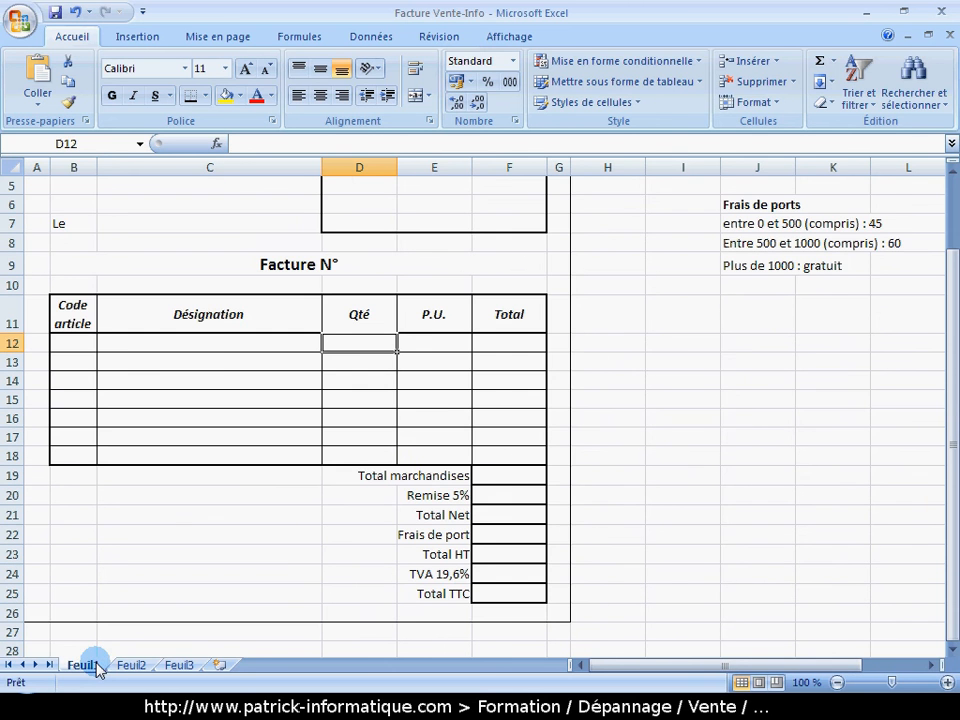
- Insert the RECHERCHEV function in Désignation cell C12 with article code cell B12 as the lookup value
{"action": "left_click", "coordinate": [200, 340]}
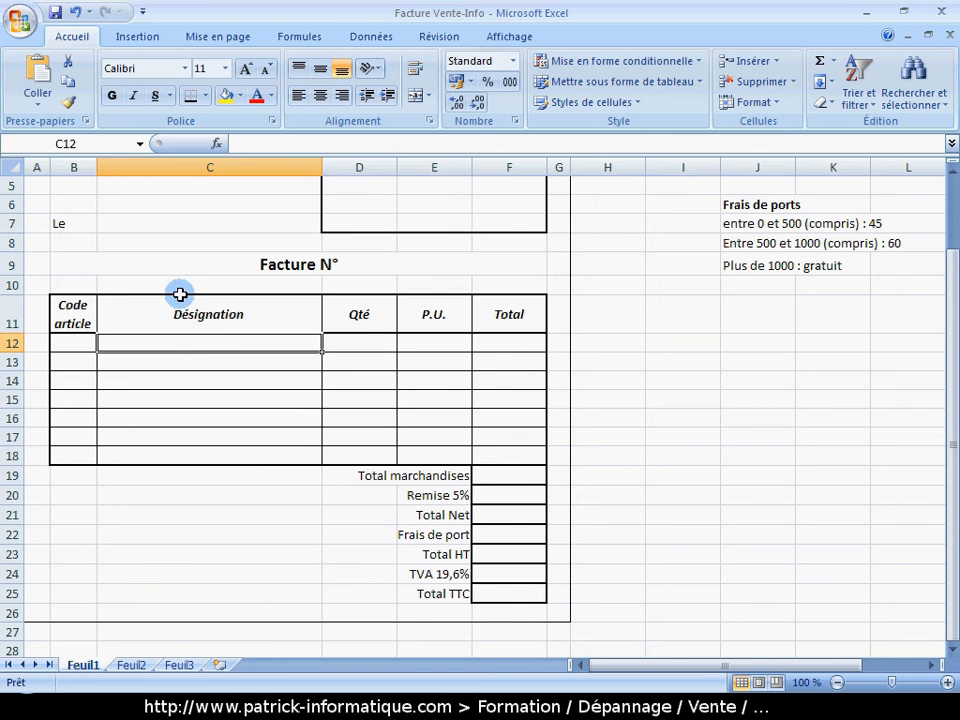
{"action": "left_click", "coordinate": [305, 40]}
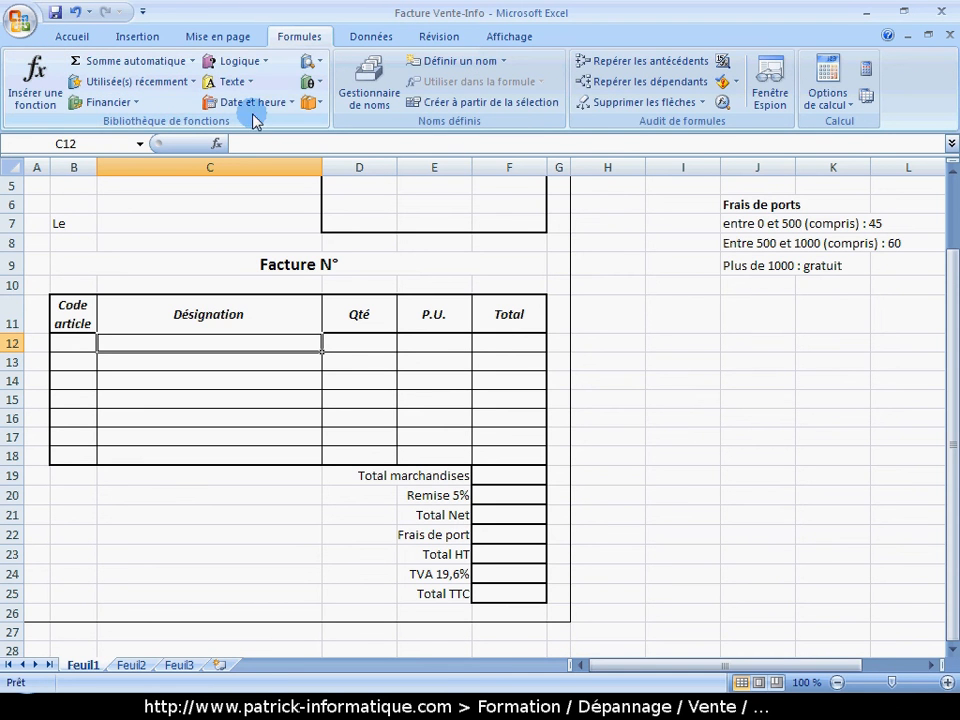
{"action": "left_click", "coordinate": [308, 63]}
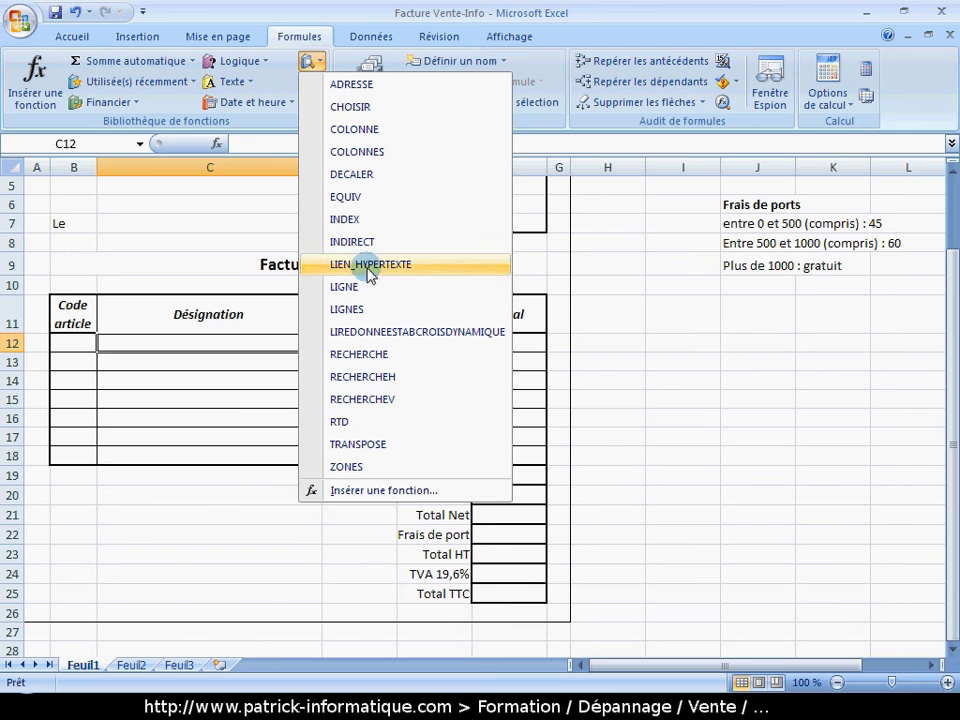
{"action": "left_click", "coordinate": [368, 404]}
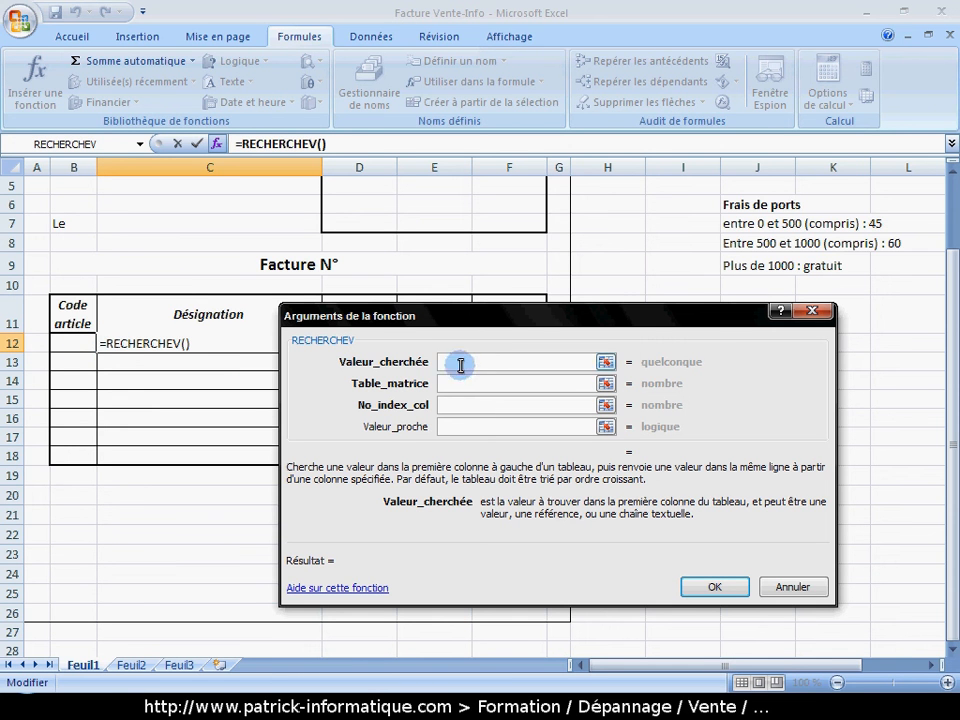
{"action": "left_click", "coordinate": [605, 362]}
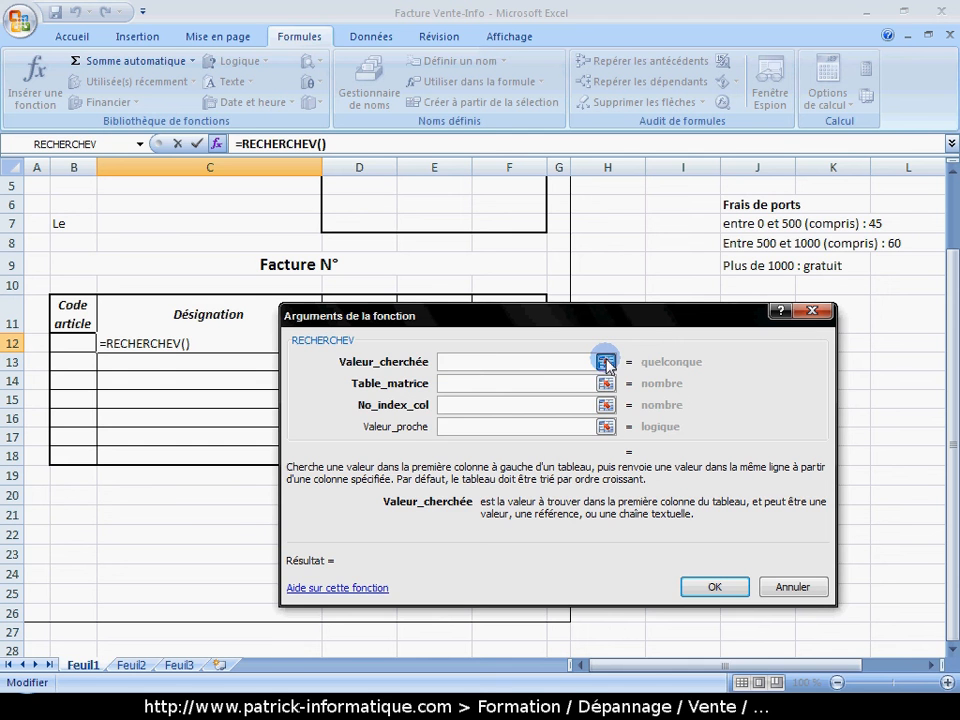
{"action": "left_click", "coordinate": [80, 342]}
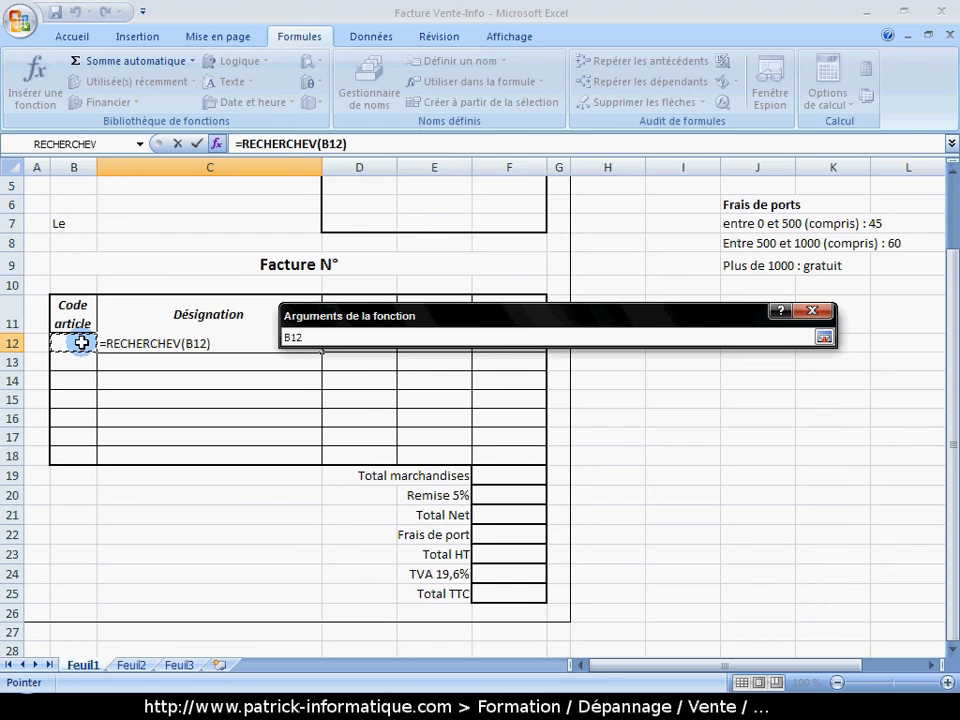
{"action": "key", "text": "Return"}
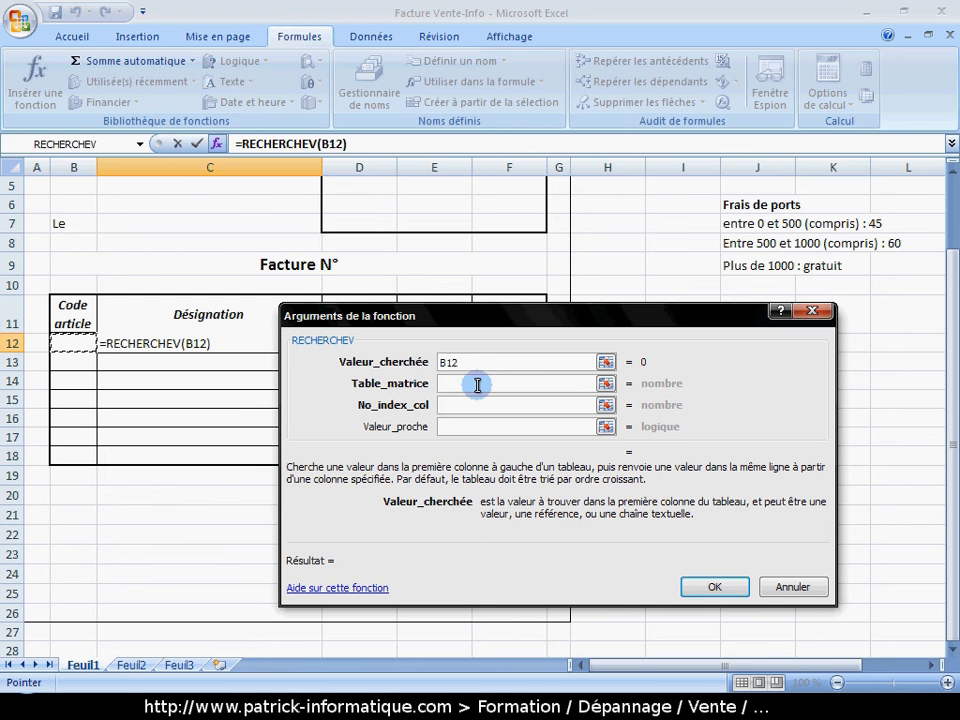
- Set the lookup table of the RECHERCHEV function to the article list range Feuil2!A2:C6
{"action": "left_click", "coordinate": [606, 384]}
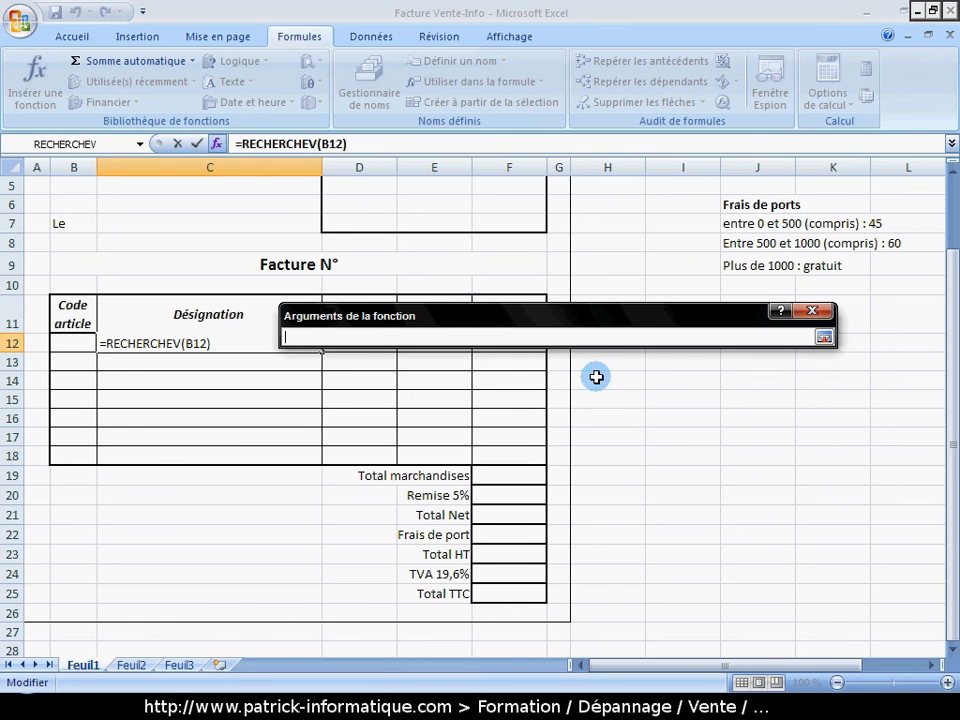
{"action": "left_click", "coordinate": [134, 665]}
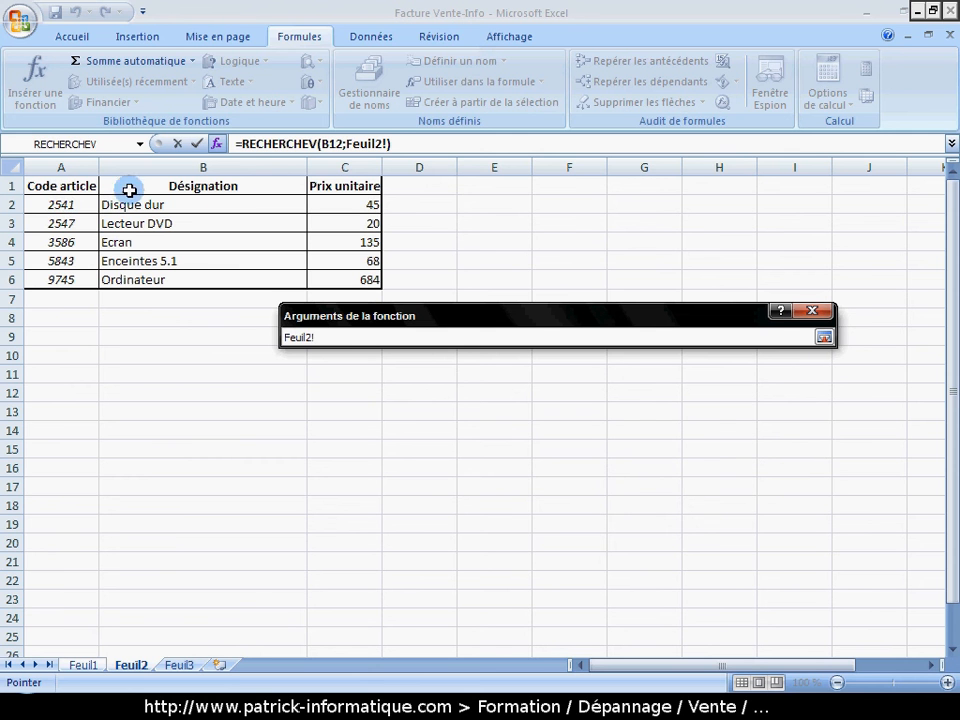
{"action": "left_click_drag", "start_coordinate": [62, 204], "coordinate": [349, 279]}
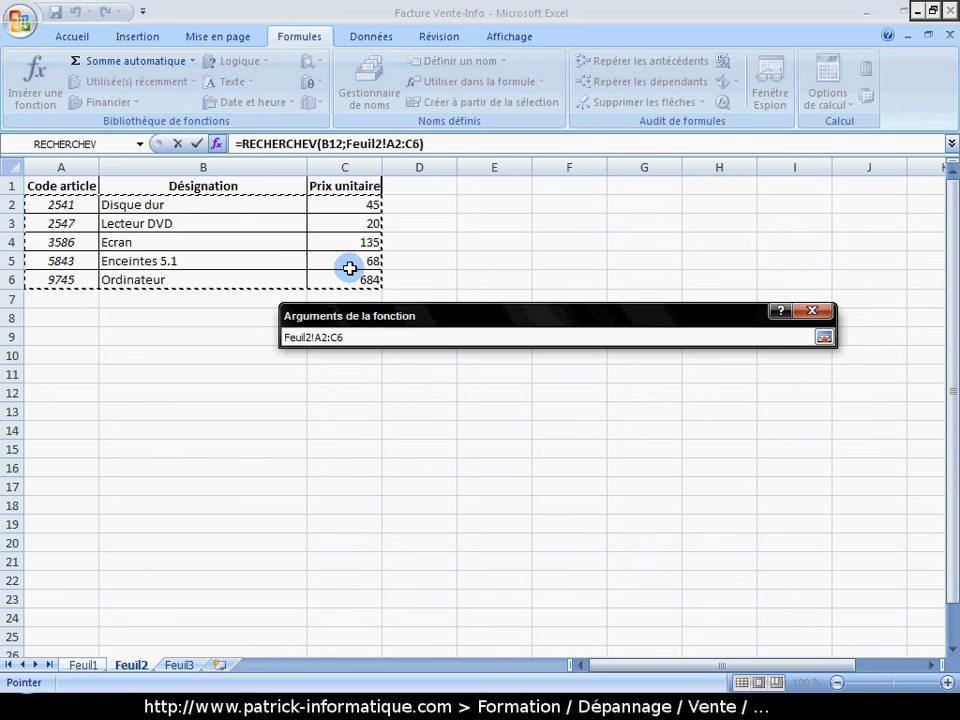
{"action": "key", "text": "Return"}
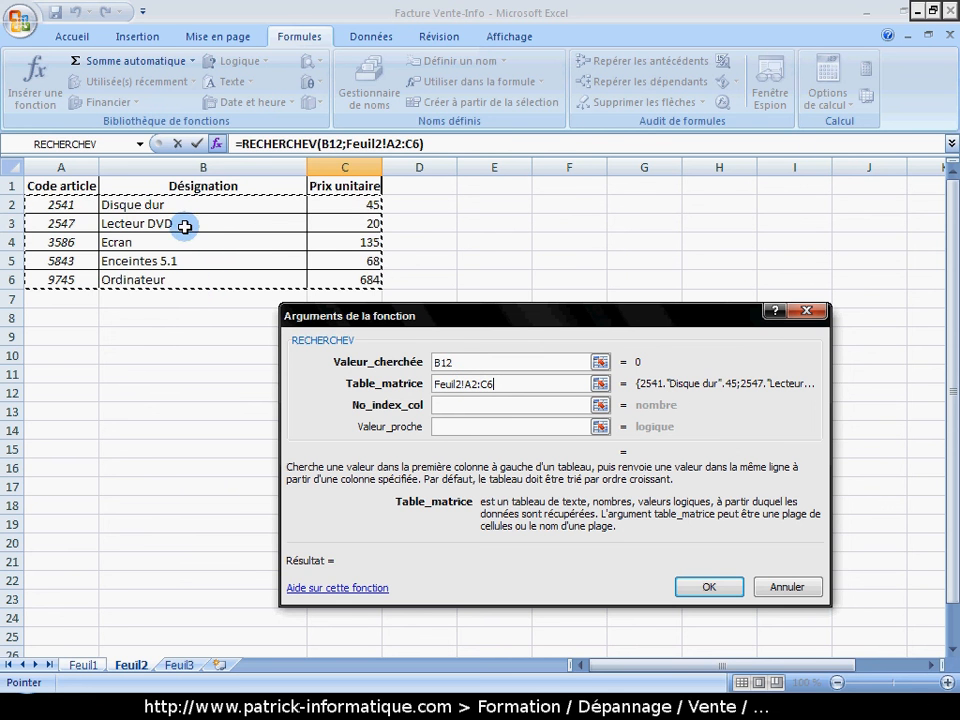
- Set the RECHERCHEV column index to 2 and validate the formula in C12
{"action": "left_click", "coordinate": [455, 415]}
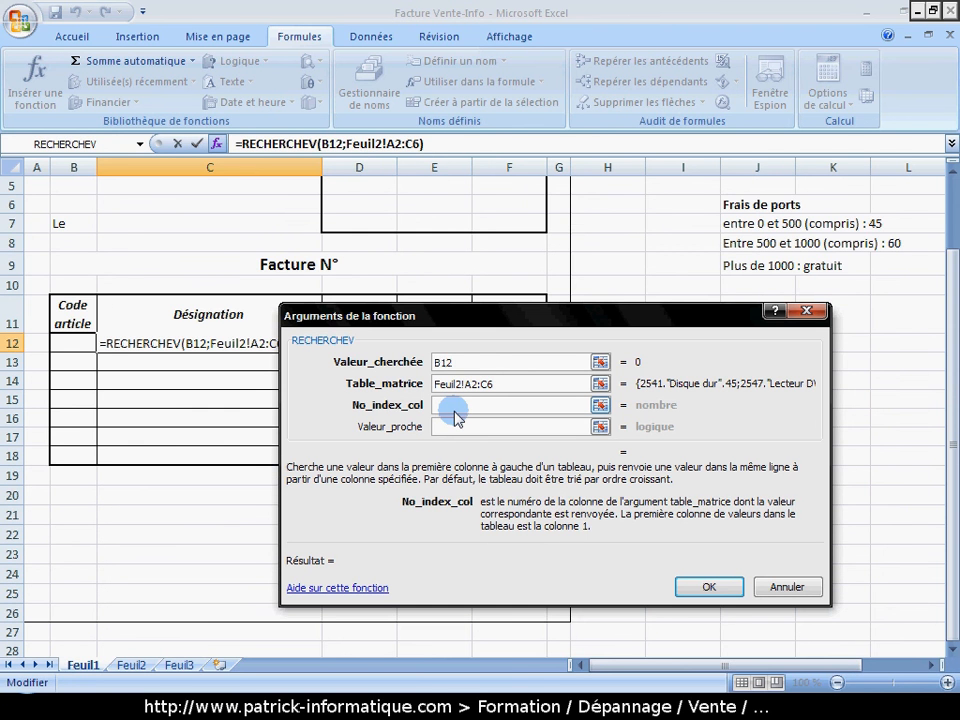
{"action": "type", "text": "2"}
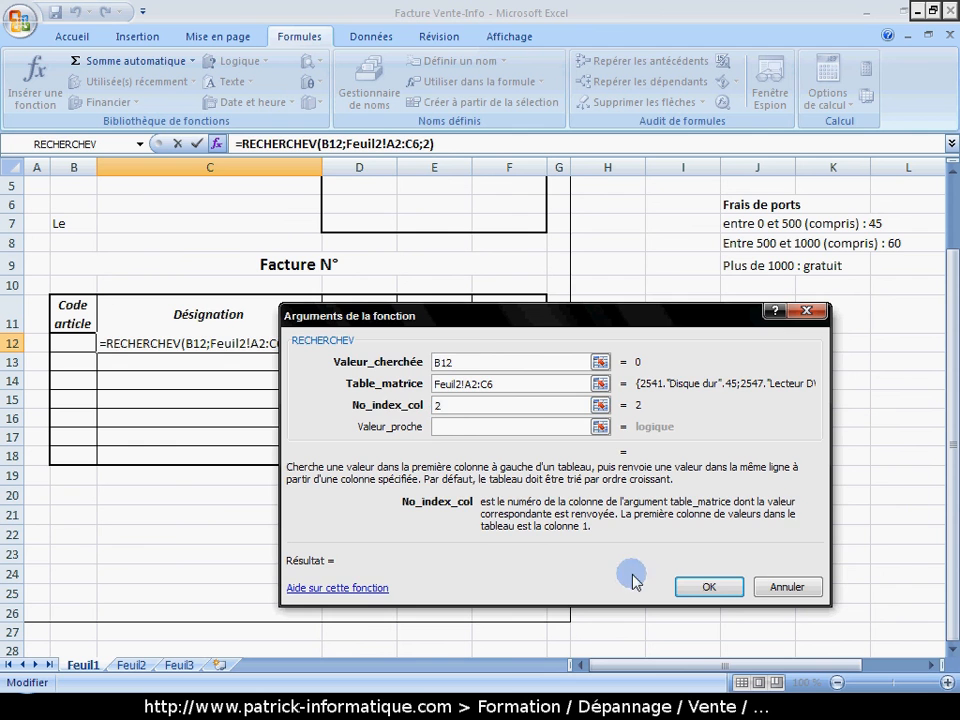
{"action": "left_click", "coordinate": [708, 589]}
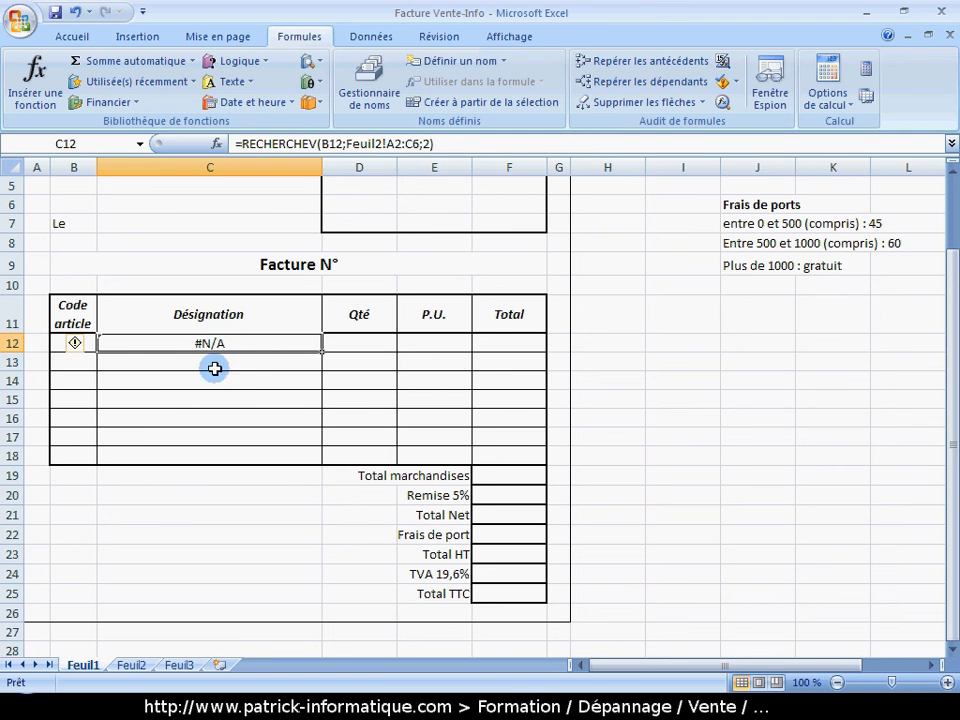
- Check the formula in C14 and the article codes on Feuil2, returning to the invoice on Feuil1
{"action": "key", "text": "Down"}
{"action": "key", "text": "Down"}
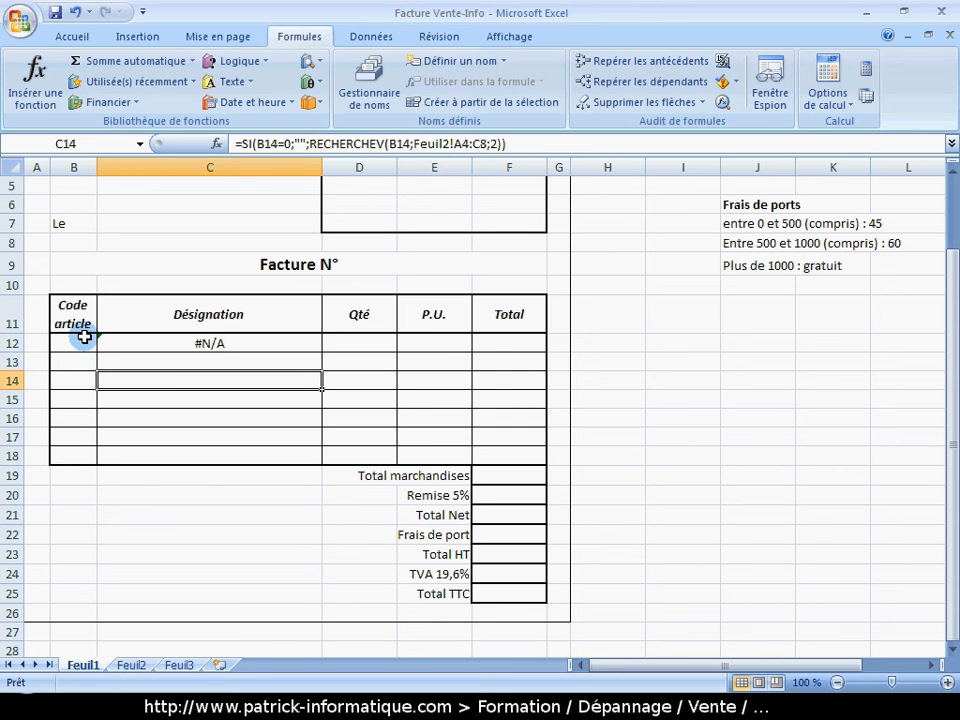
{"action": "left_click", "coordinate": [131, 665]}
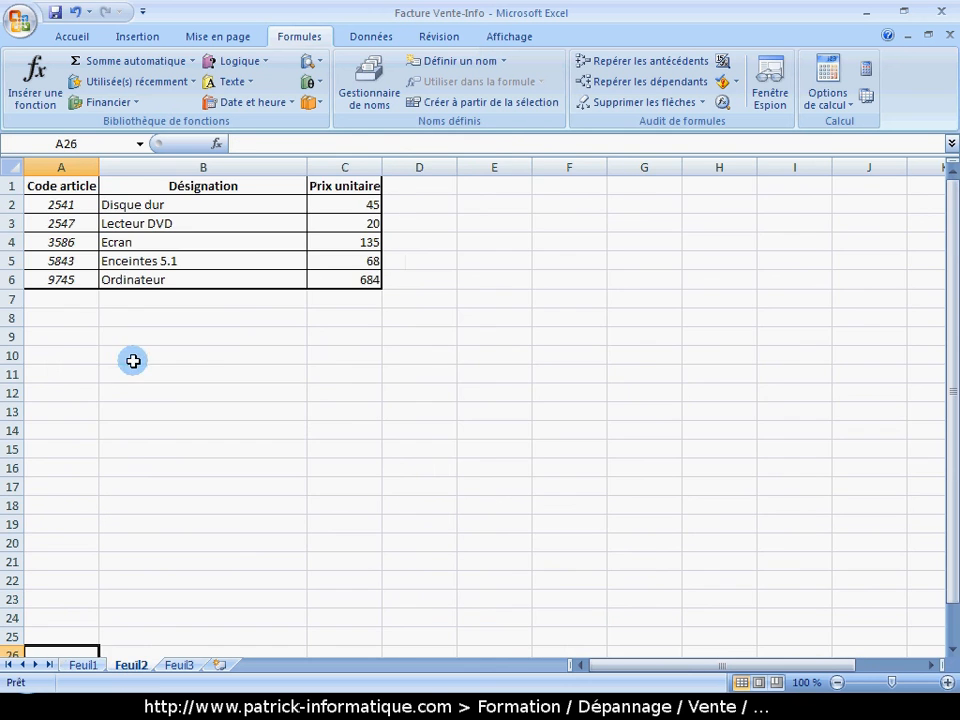
{"action": "left_click", "coordinate": [82, 665]}
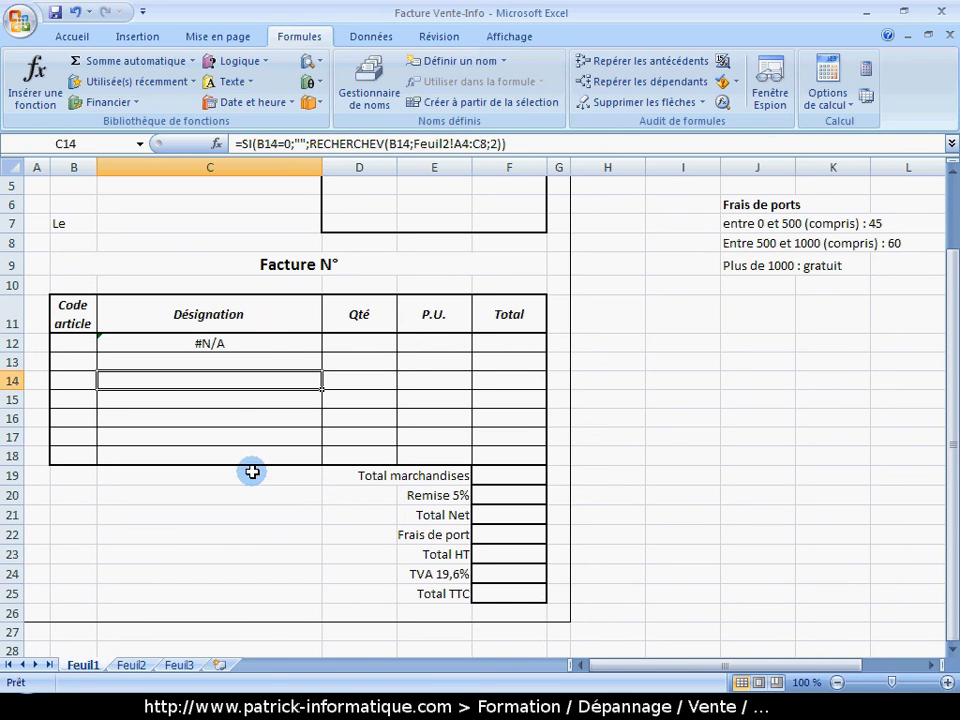
- Begin wrapping the RECHERCHEV formula in C12 in an SI function with the logical test B12=0
{"action": "left_click", "coordinate": [251, 340]}
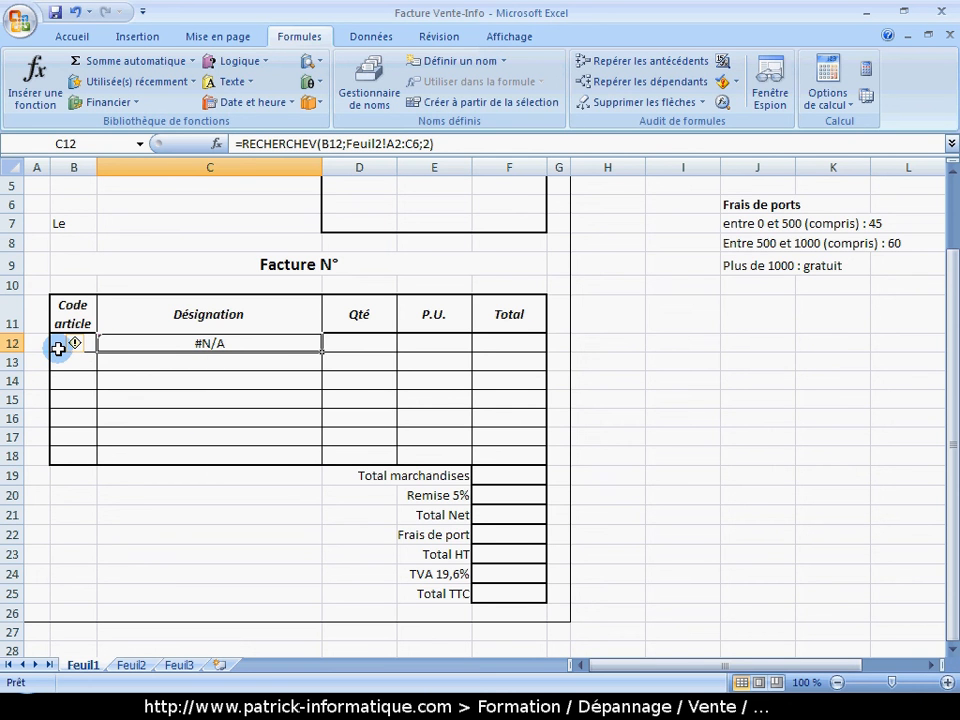
{"action": "left_click", "coordinate": [243, 143]}
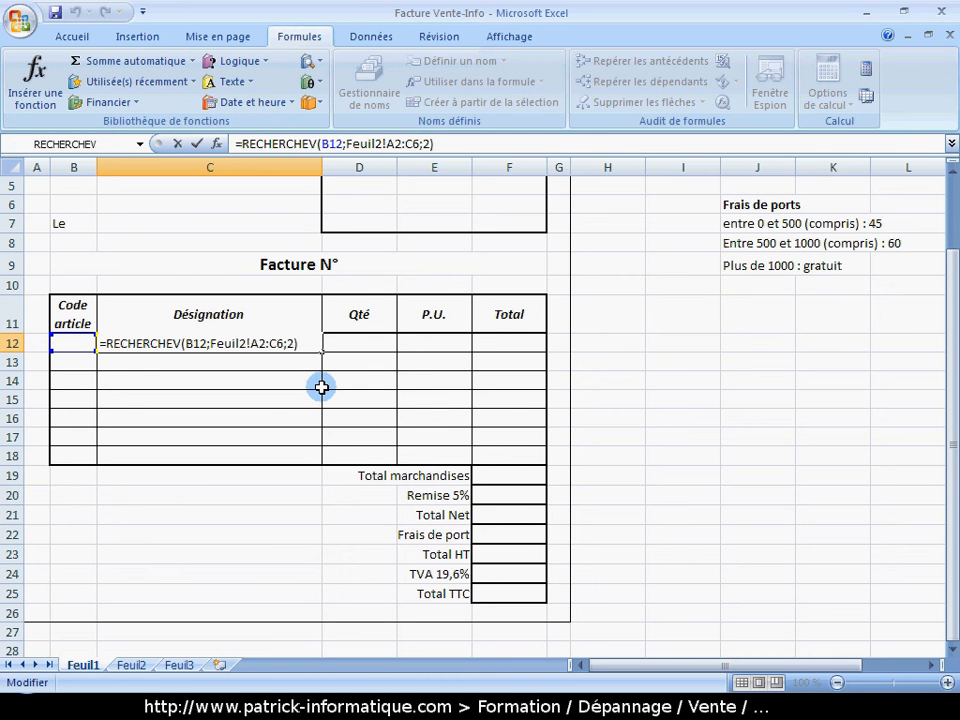
{"action": "type", "text": "si"}
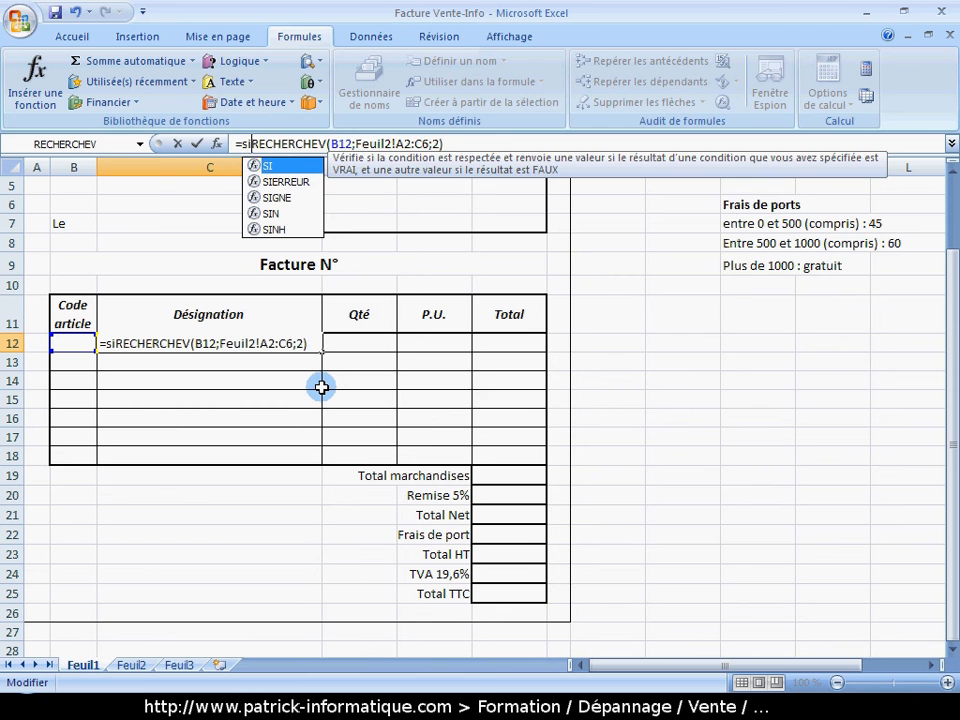
{"action": "type", "text": "("}
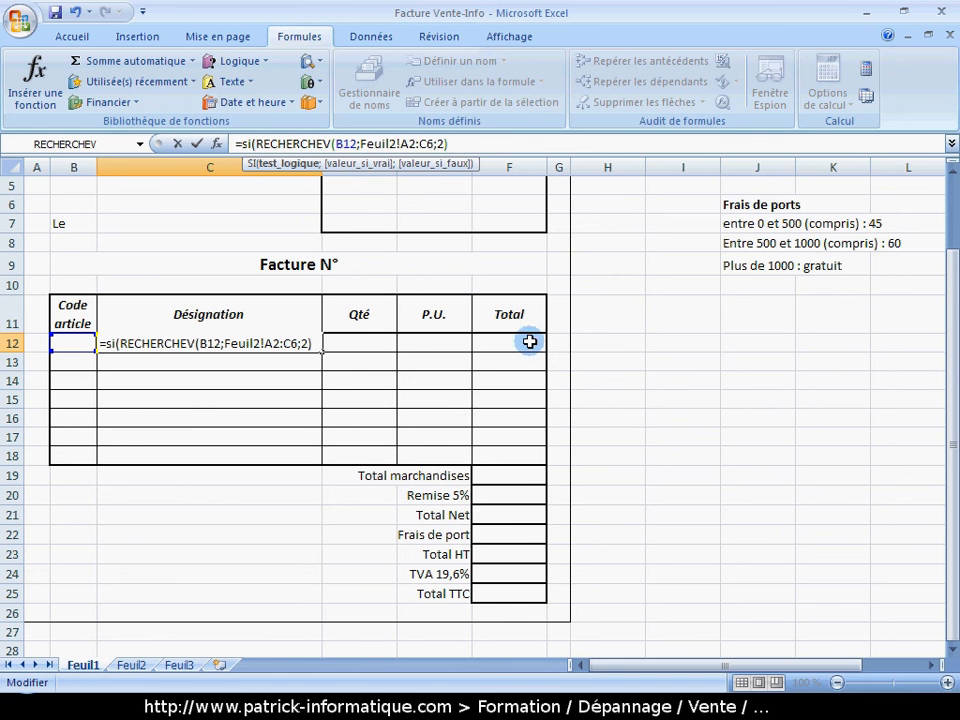
{"action": "left_click", "coordinate": [80, 343]}
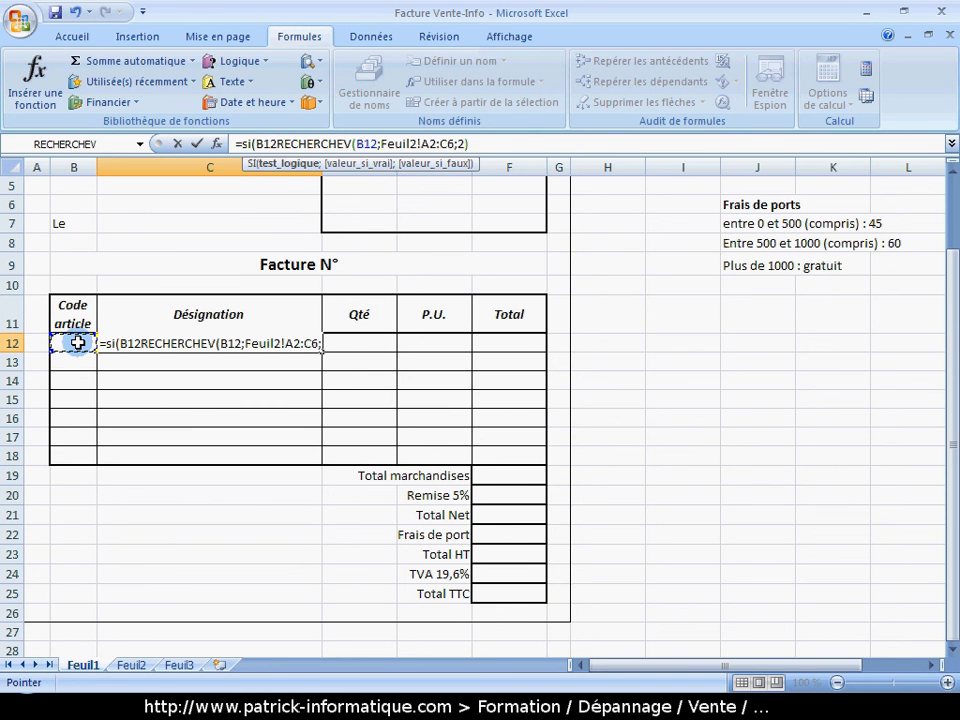
{"action": "type", "text": "=0"}
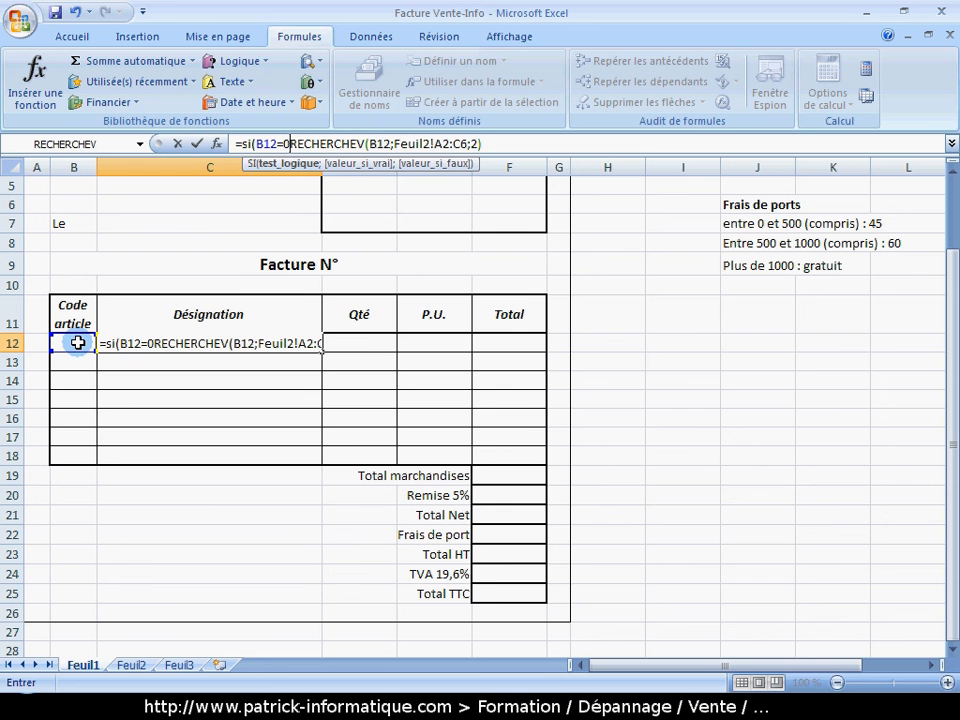
- Complete the SI in C12 with "" as the value if true and the RECHERCHEV as the value if false, and validate it
{"action": "type", "text": ";"}
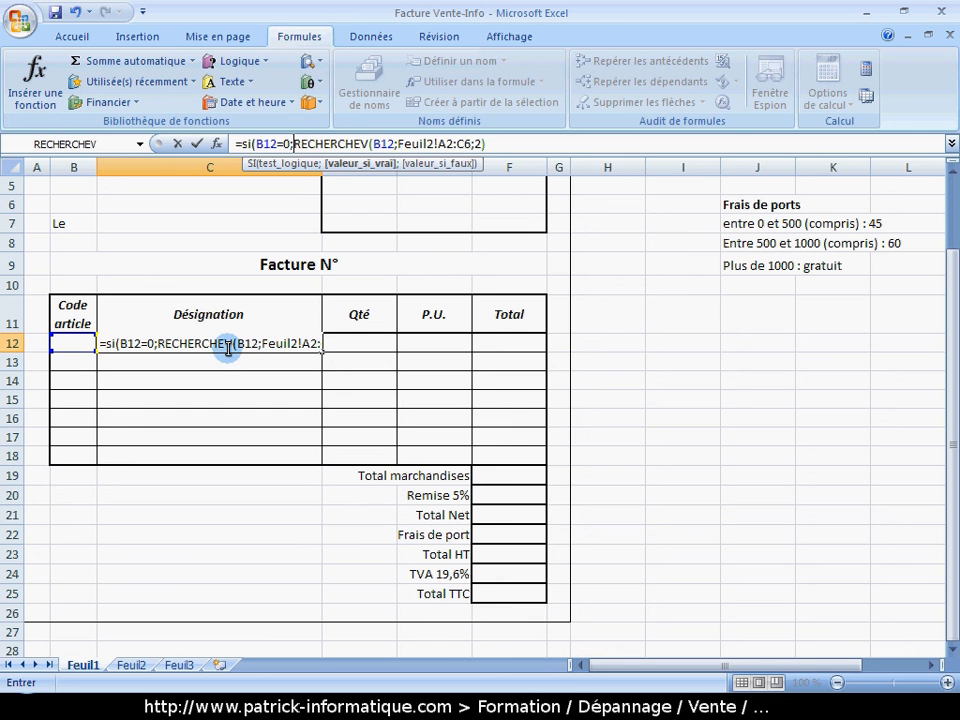
{"action": "type", "text": "\"\""}
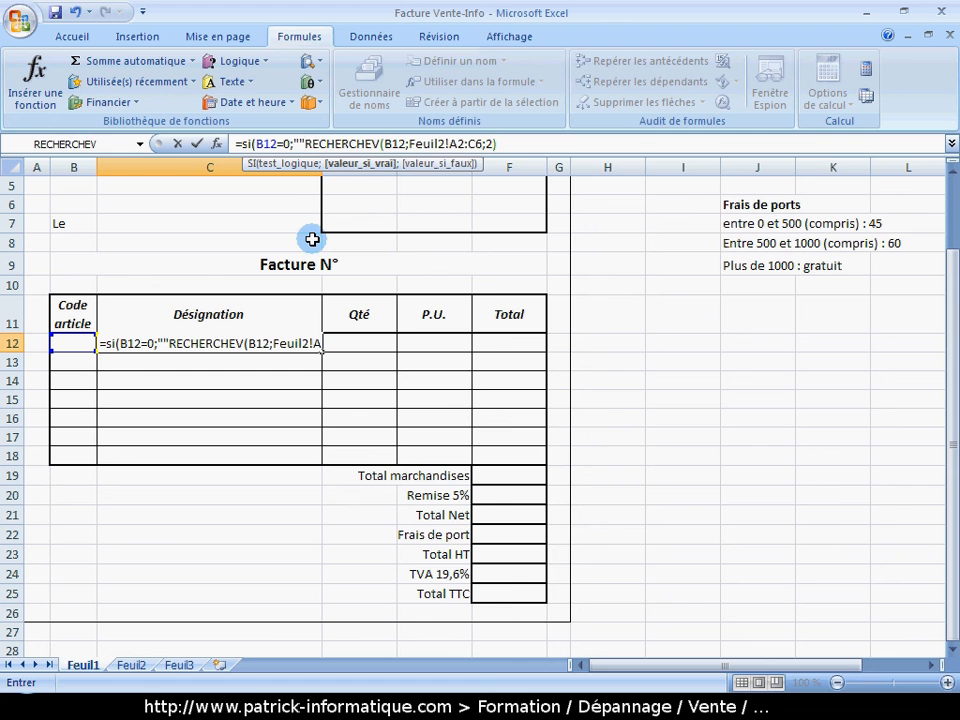
{"action": "type", "text": ";"}
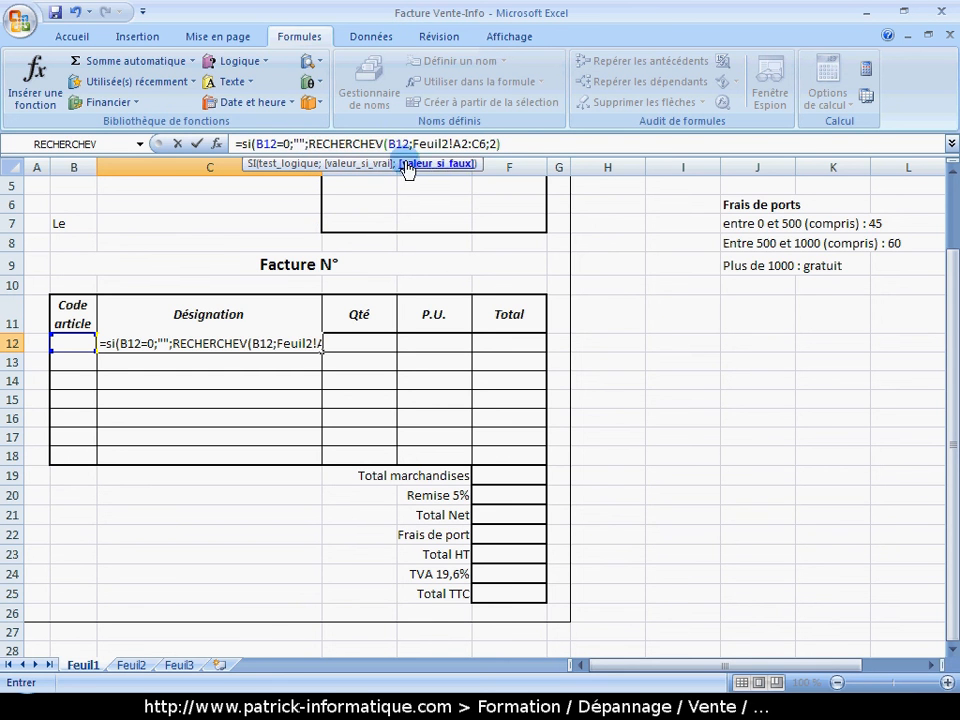
{"action": "left_click", "coordinate": [521, 145]}
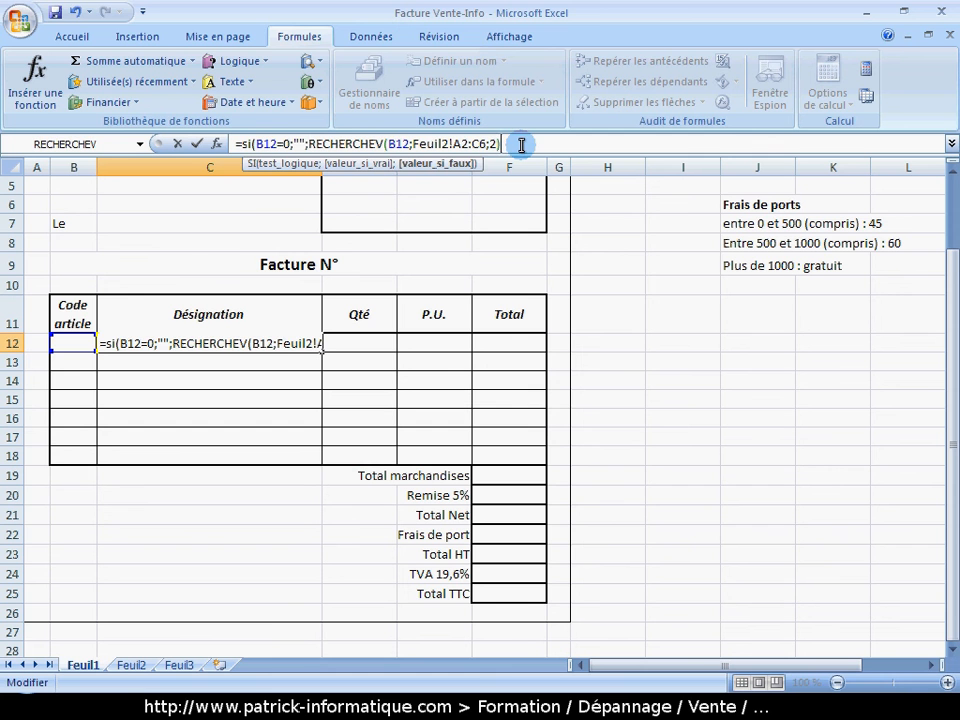
{"action": "type", "text": ")"}
{"action": "key", "text": "Return"}
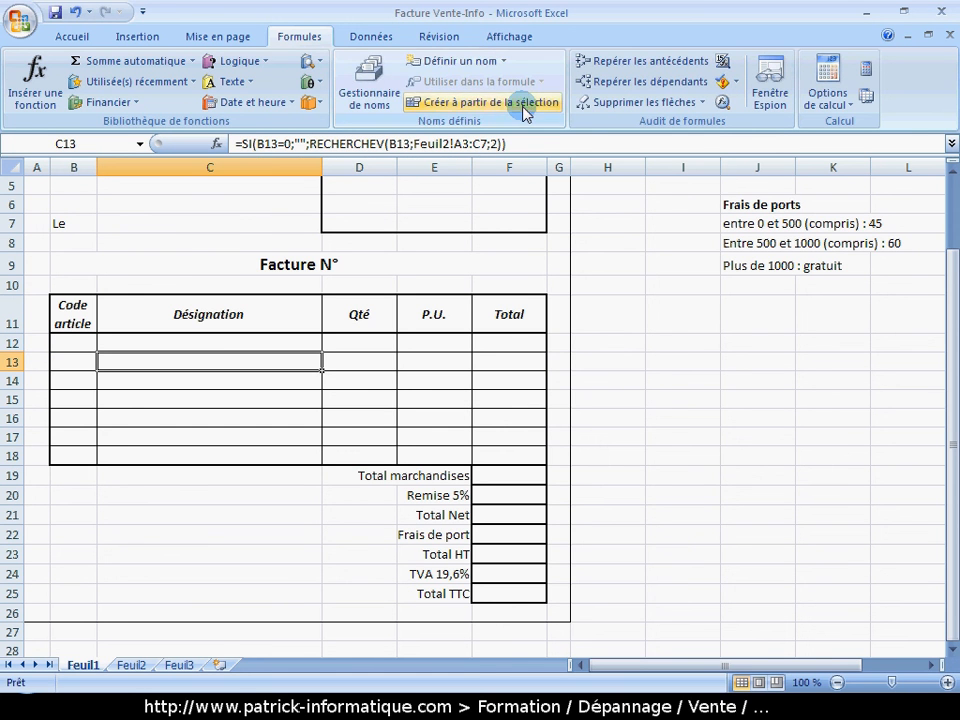
- Copy the C12 formula down the Désignation column to C18
{"action": "left_click", "coordinate": [210, 344]}
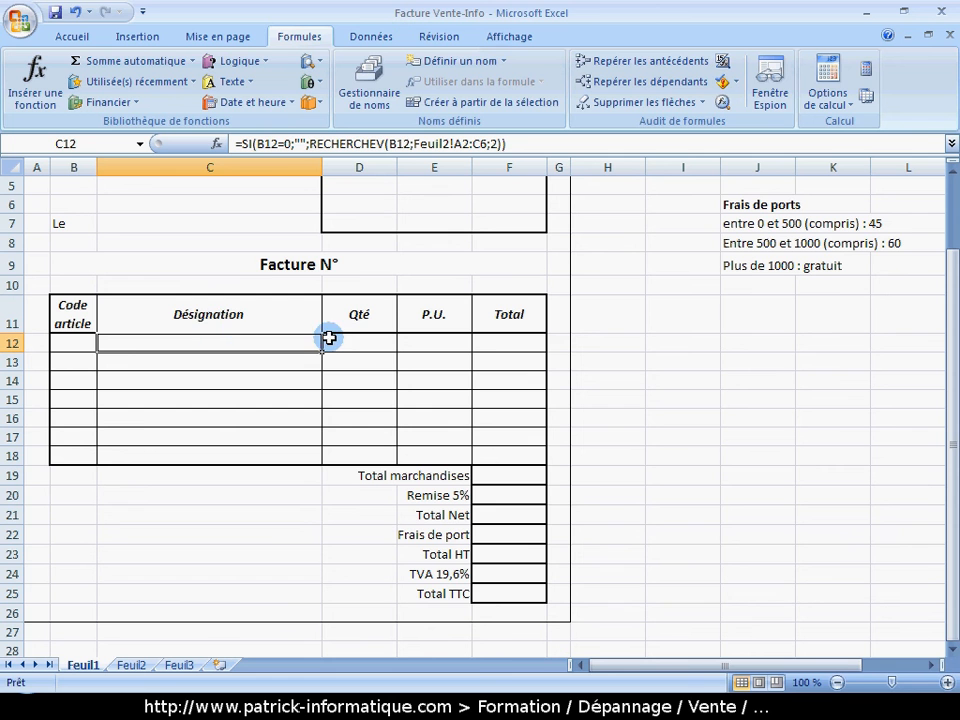
{"action": "left_click_drag", "start_coordinate": [322, 349], "coordinate": [315, 456]}
{"action": "left_click", "coordinate": [275, 523]}
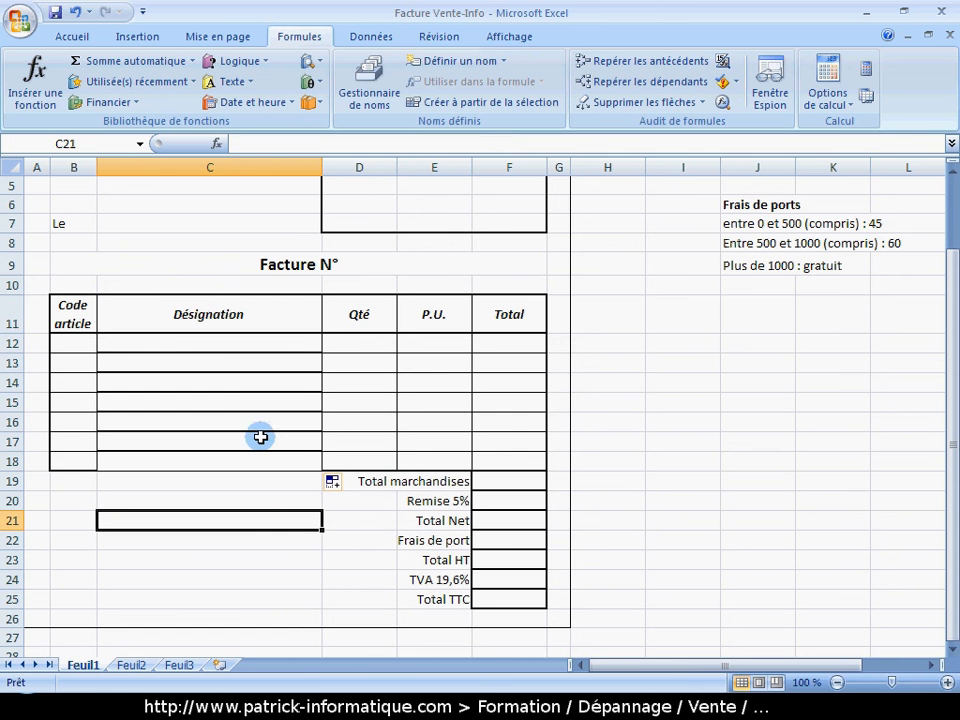
- Reformat the borders of C12:C18 with thin horizontal lines between the rows and a thicker bottom border
{"action": "left_click_drag", "start_coordinate": [210, 345], "coordinate": [206, 460]}
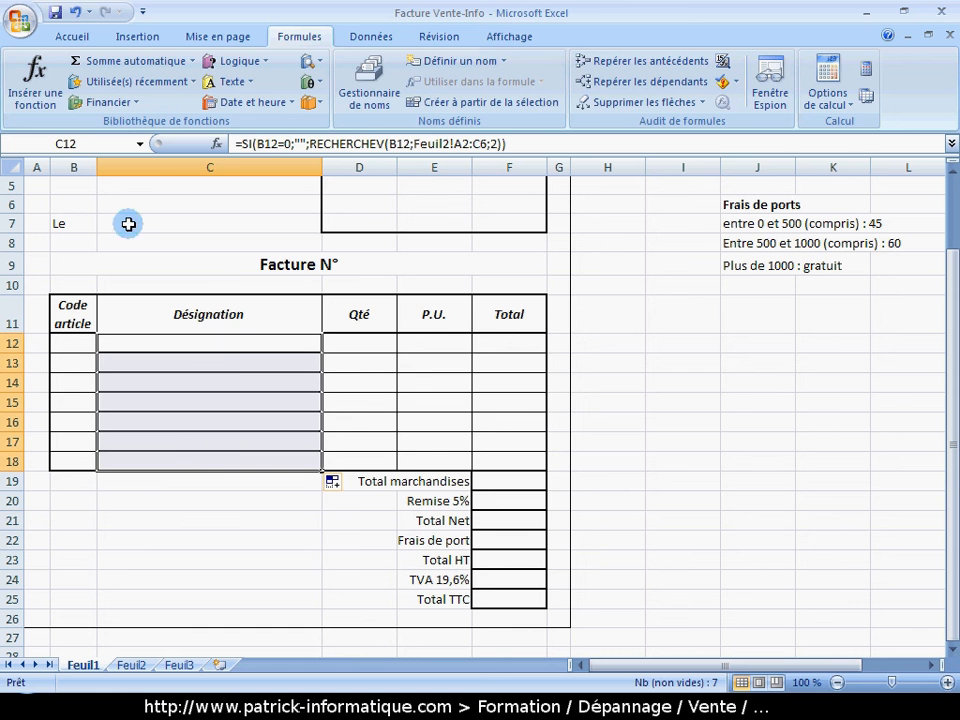
{"action": "left_click", "coordinate": [80, 44]}
{"action": "left_click", "coordinate": [205, 96]}
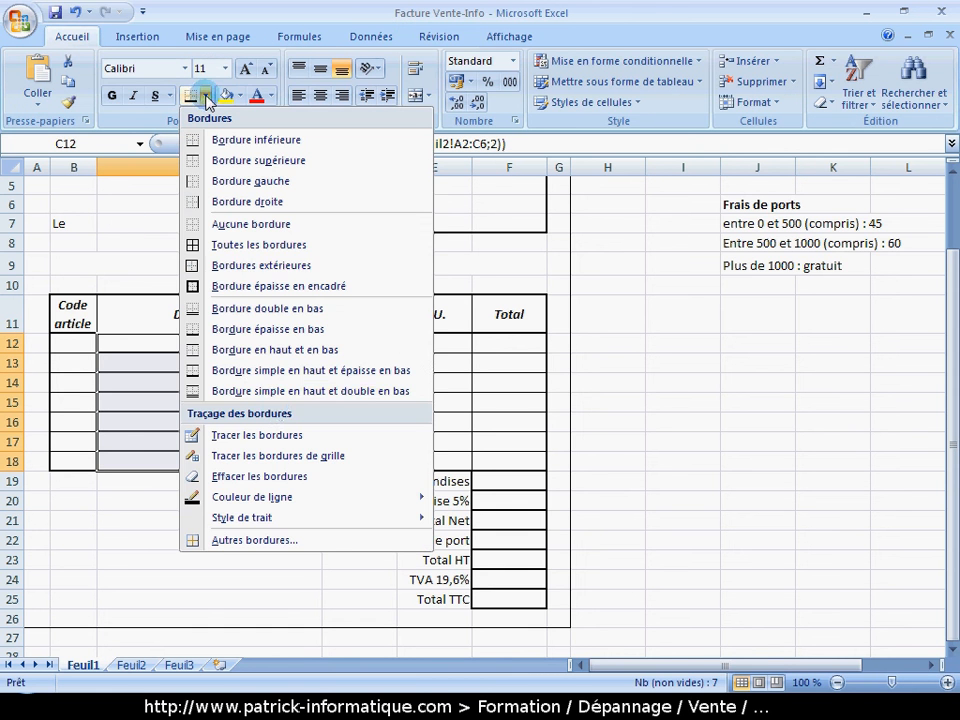
{"action": "left_click", "coordinate": [225, 541]}
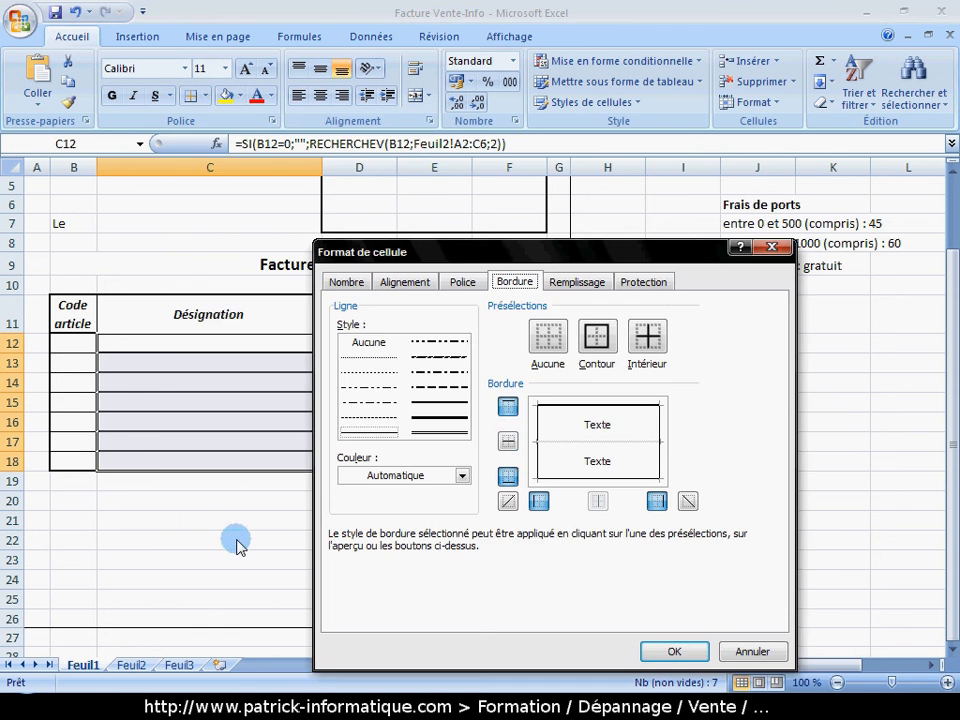
{"action": "left_click", "coordinate": [506, 443]}
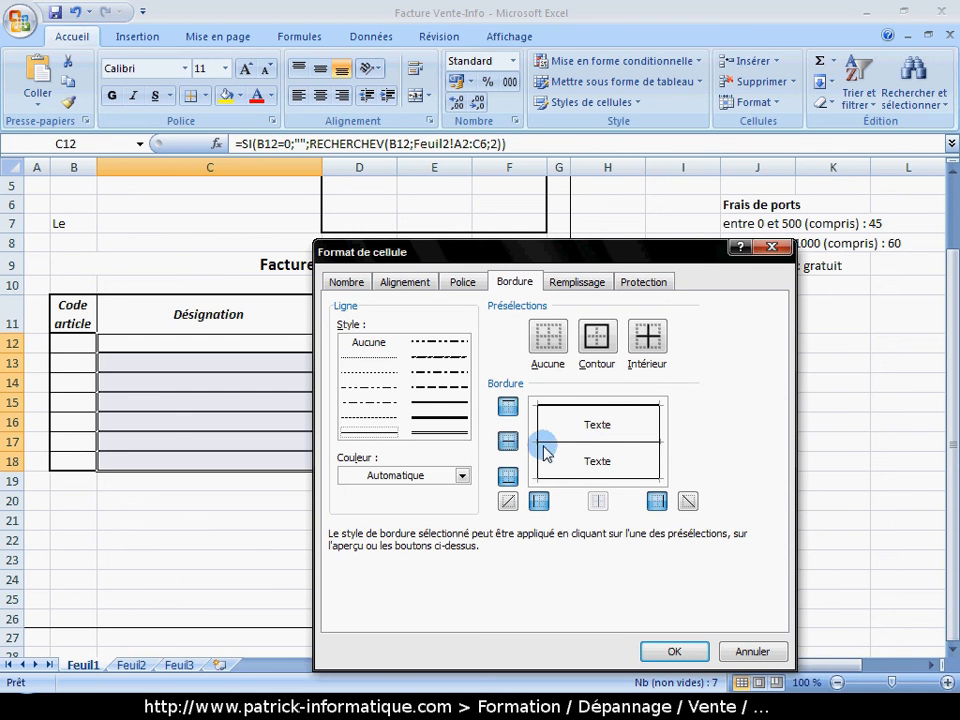
{"action": "left_click", "coordinate": [508, 476]}
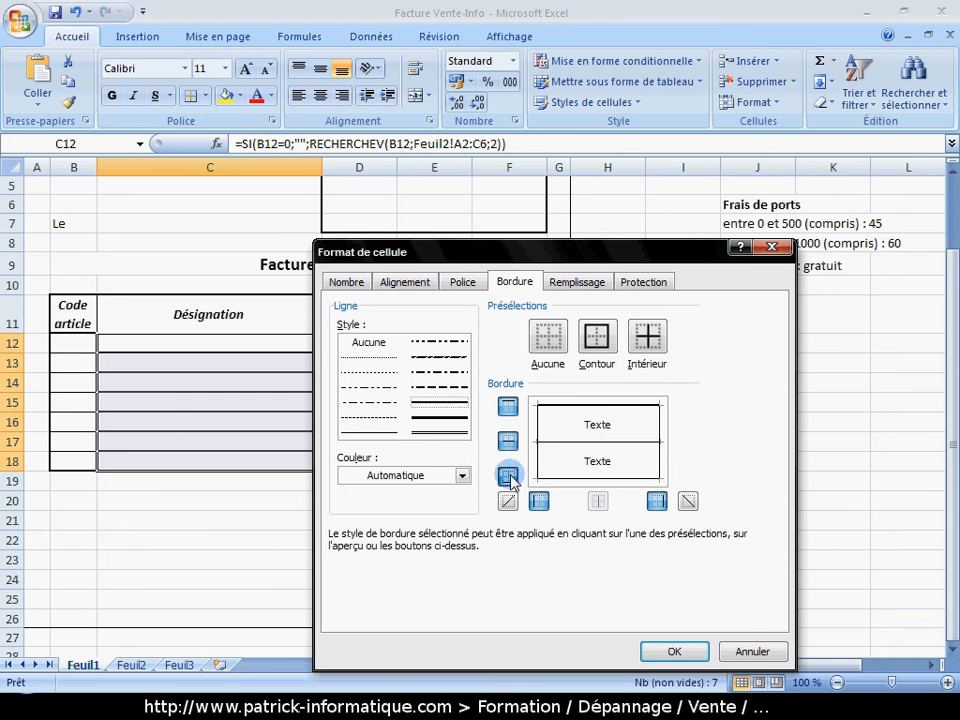
{"action": "left_click", "coordinate": [540, 500]}
{"action": "left_click", "coordinate": [676, 651]}
{"action": "left_click", "coordinate": [298, 520]}
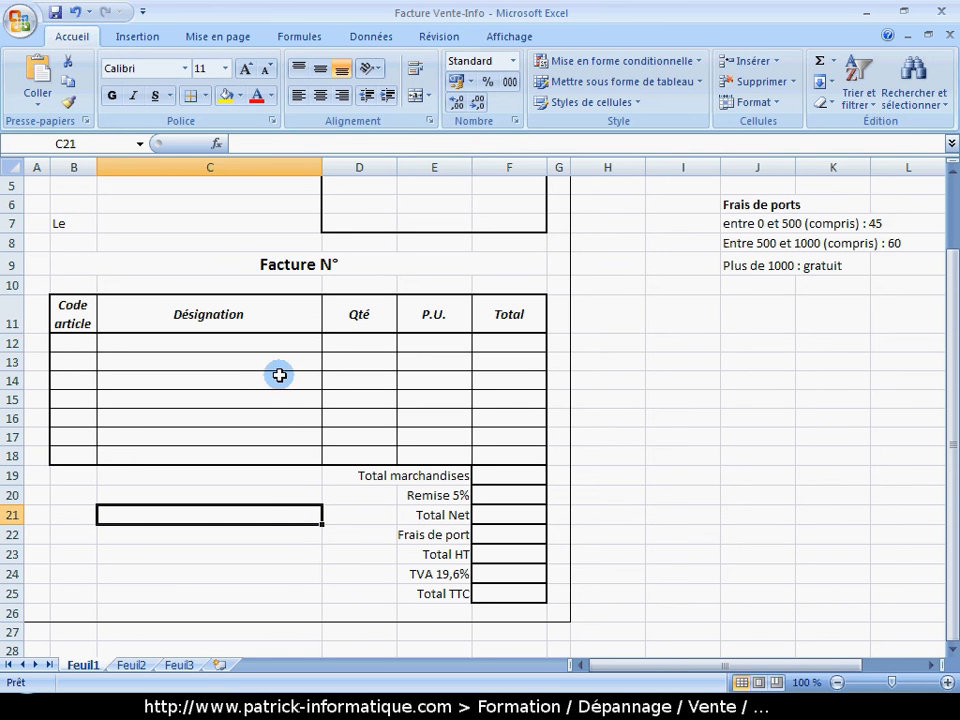
- Insert the RECHERCHEV function in P.U. cell E12 with B12 as the lookup value
{"action": "left_click", "coordinate": [420, 340]}
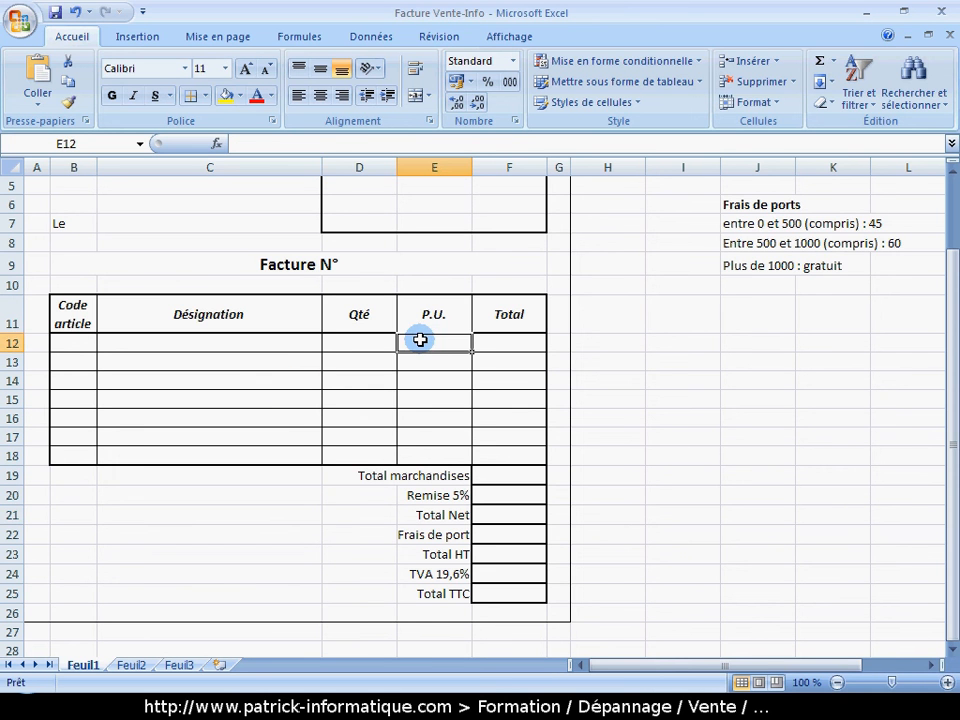
{"action": "left_click", "coordinate": [296, 38]}
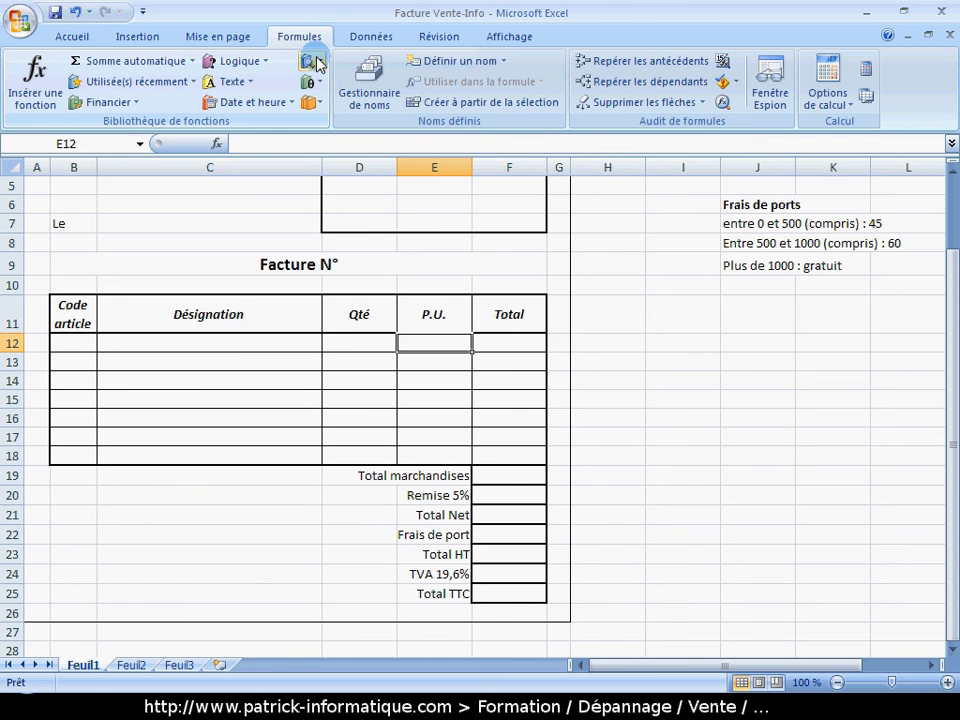
{"action": "left_click", "coordinate": [315, 62]}
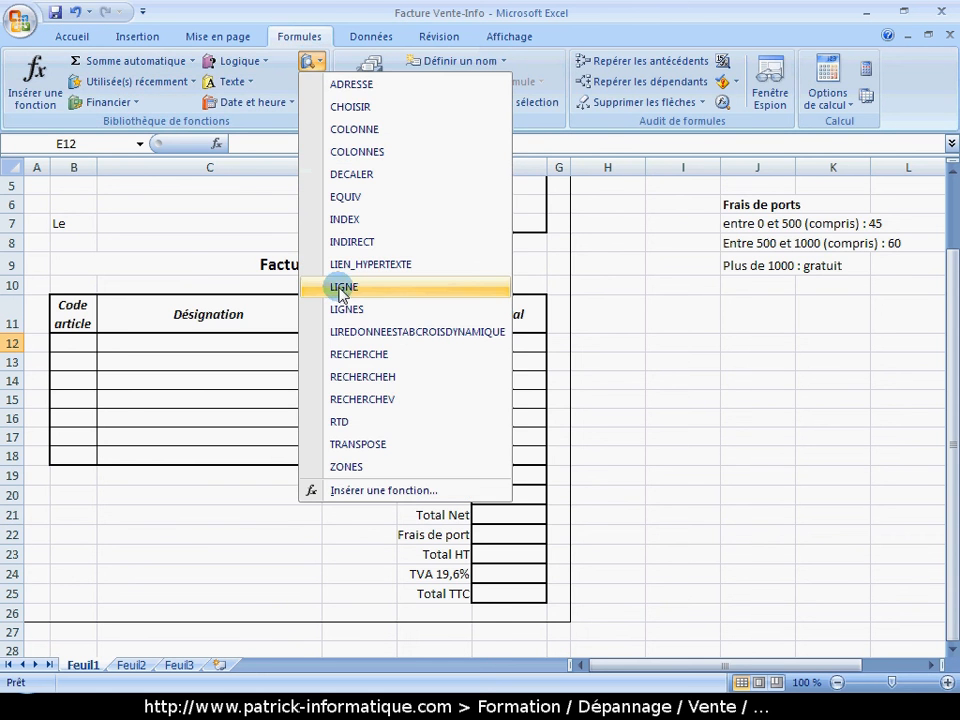
{"action": "left_click", "coordinate": [364, 399]}
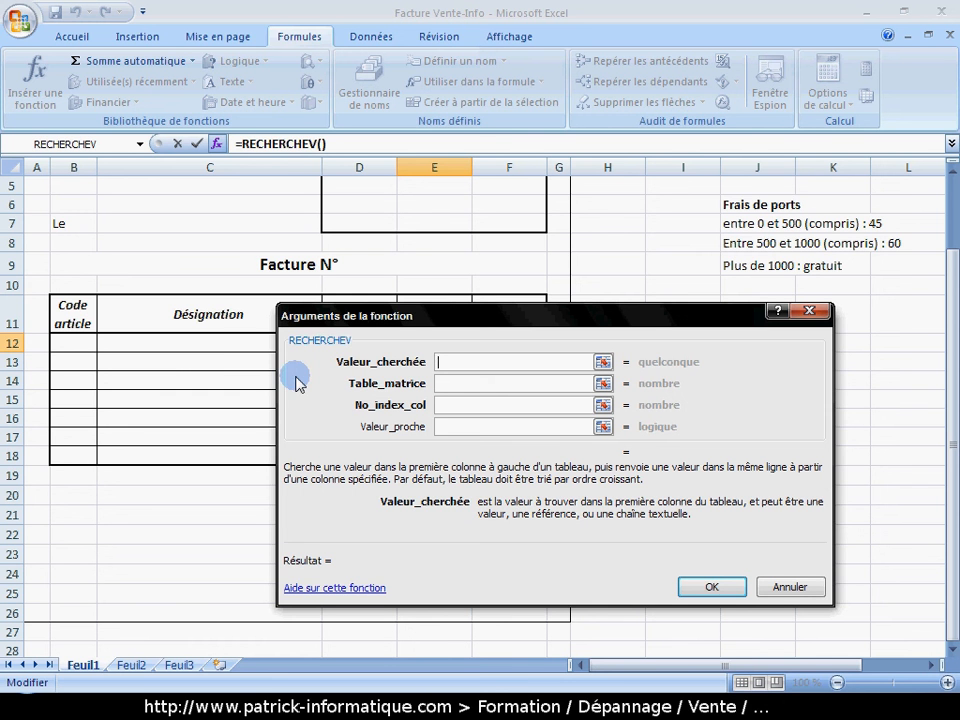
{"action": "type", "text": "b12"}
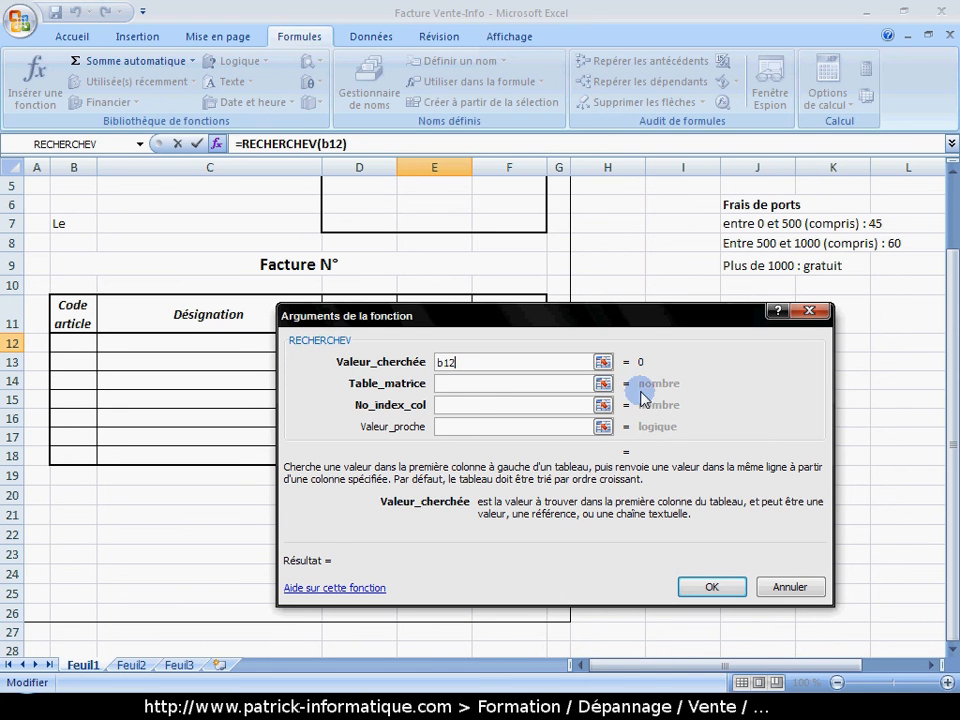
- Set the lookup table of the E12 RECHERCHEV to the article list range Feuil2!A2:C6
{"action": "left_click", "coordinate": [603, 383]}
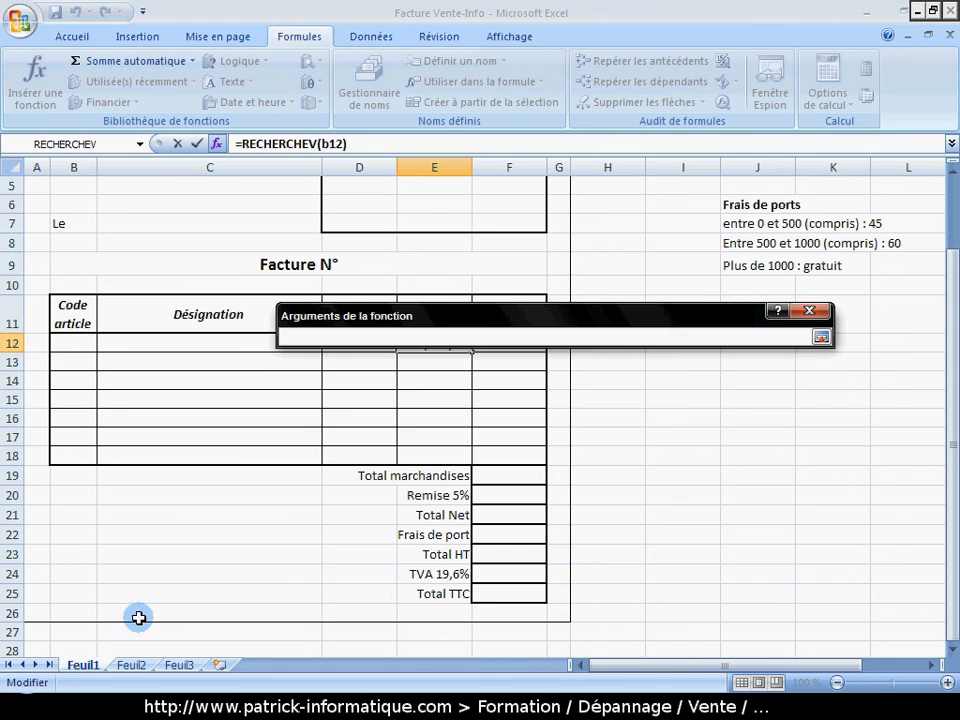
{"action": "left_click", "coordinate": [131, 665]}
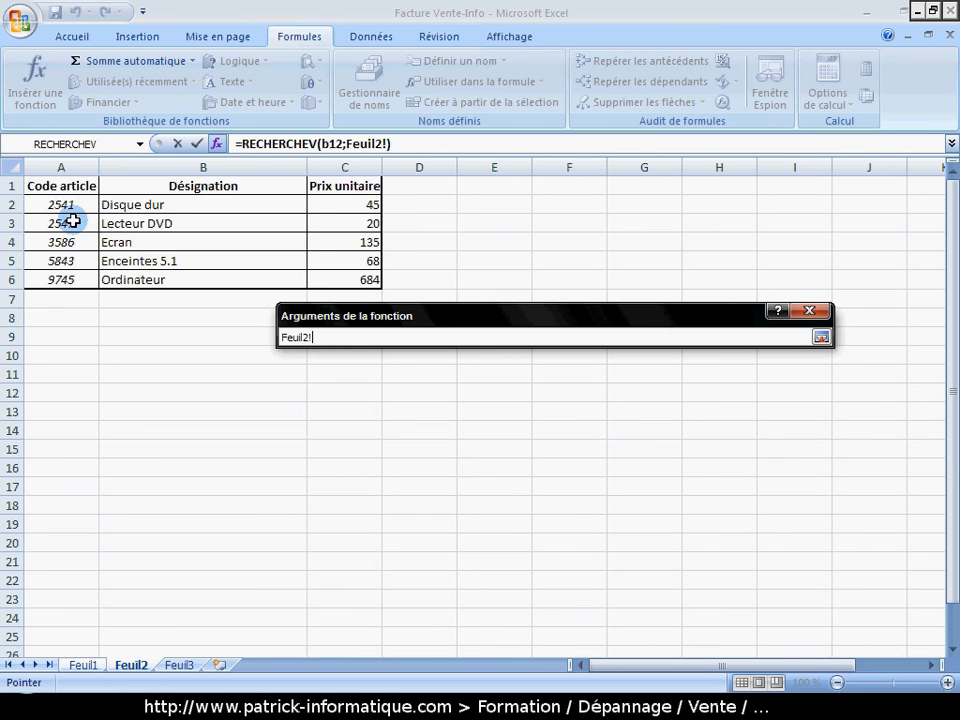
{"action": "left_click_drag", "start_coordinate": [64, 206], "coordinate": [330, 270]}
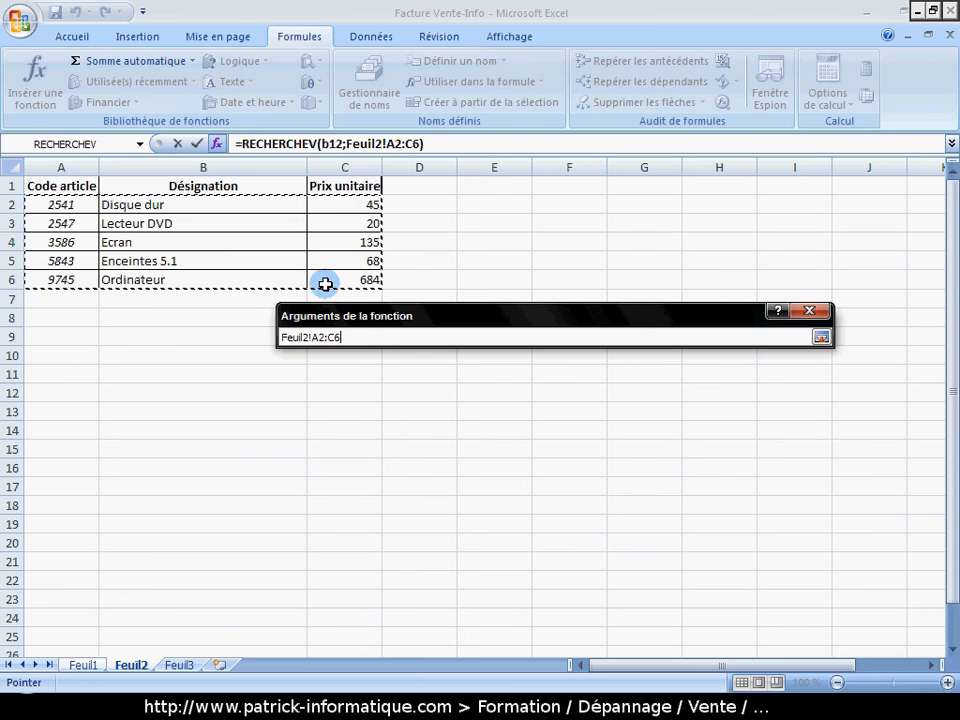
{"action": "key", "text": "Return"}
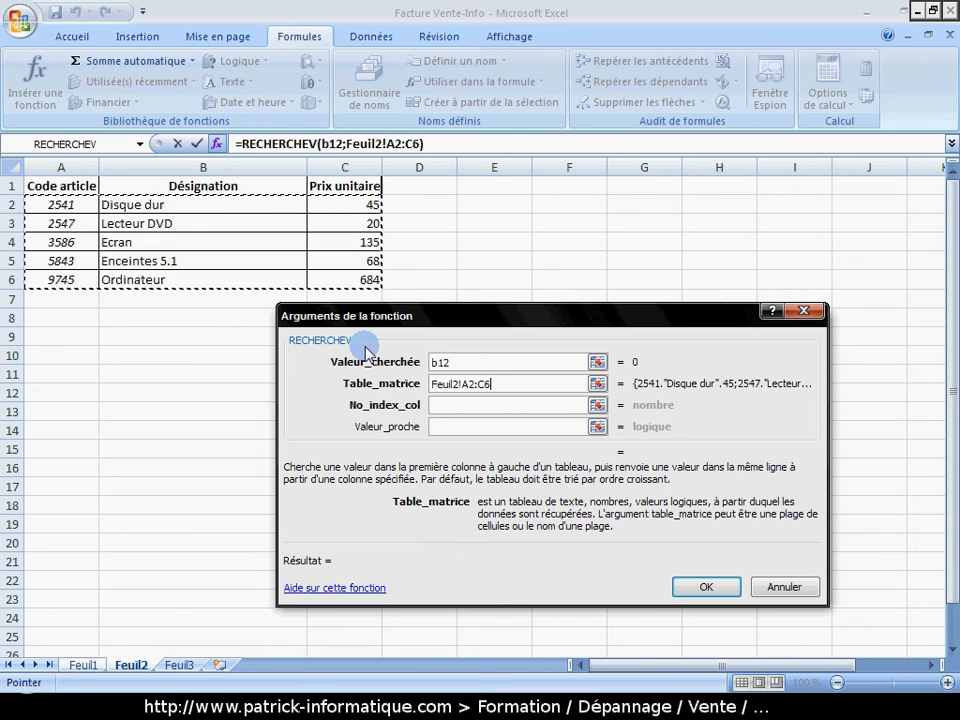
- Set the column index of the E12 RECHERCHEV to 3 and validate the formula
{"action": "left_click", "coordinate": [480, 408]}
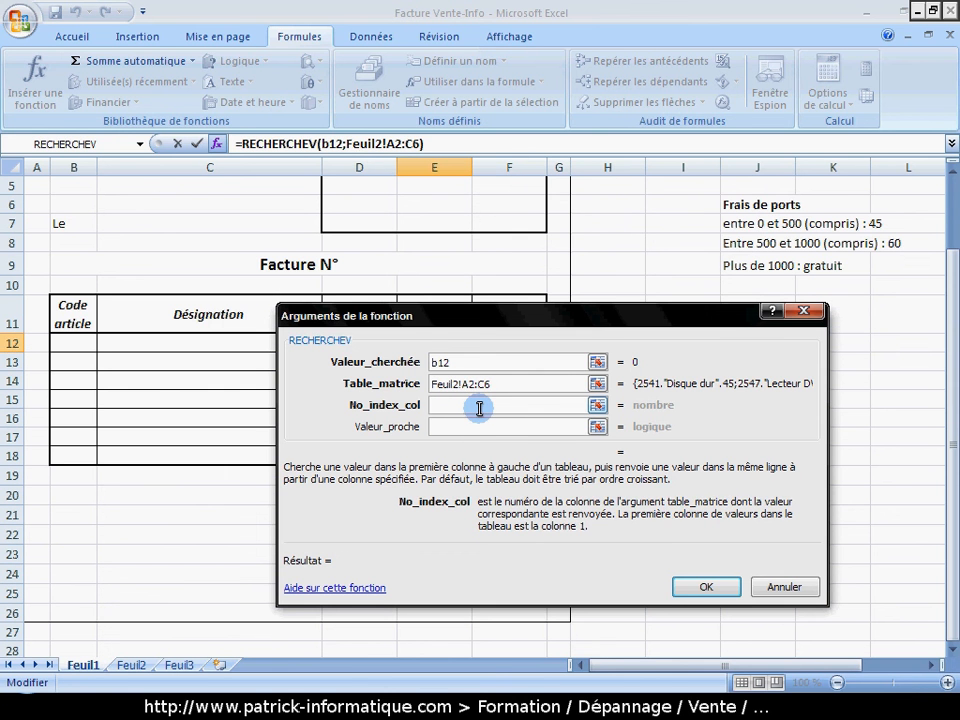
{"action": "type", "text": "3"}
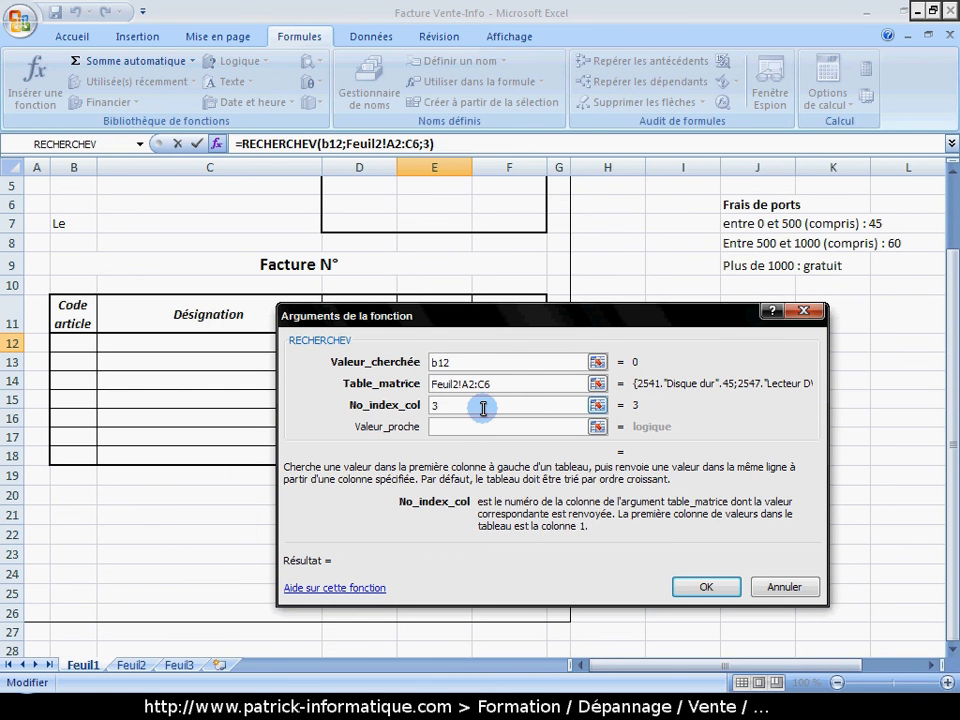
{"action": "left_click", "coordinate": [720, 587]}
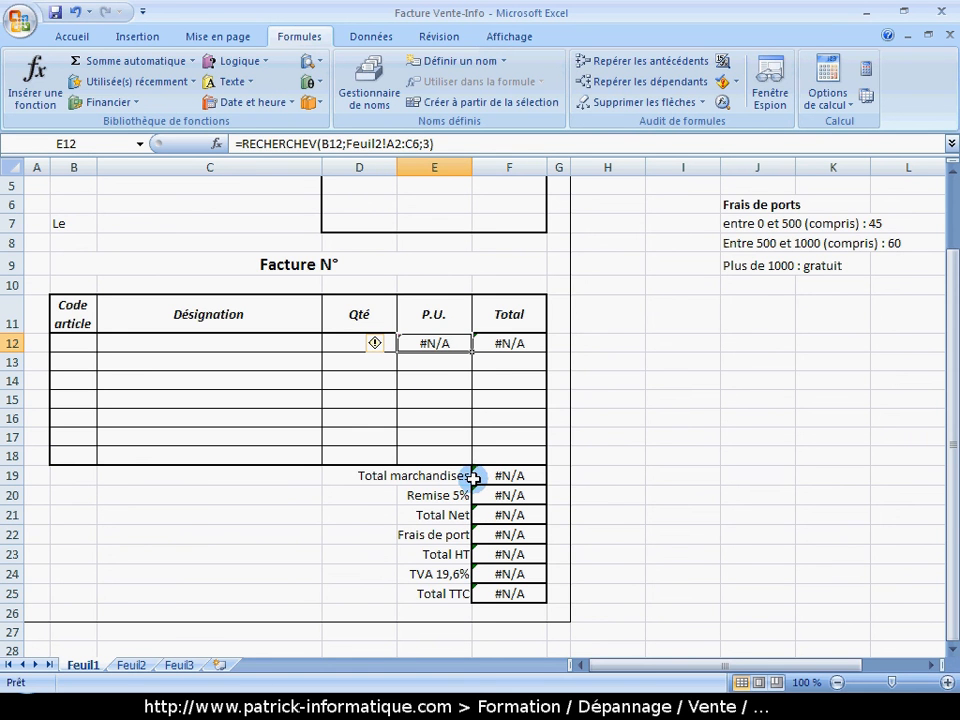
{"action": "left_click", "coordinate": [446, 402]}
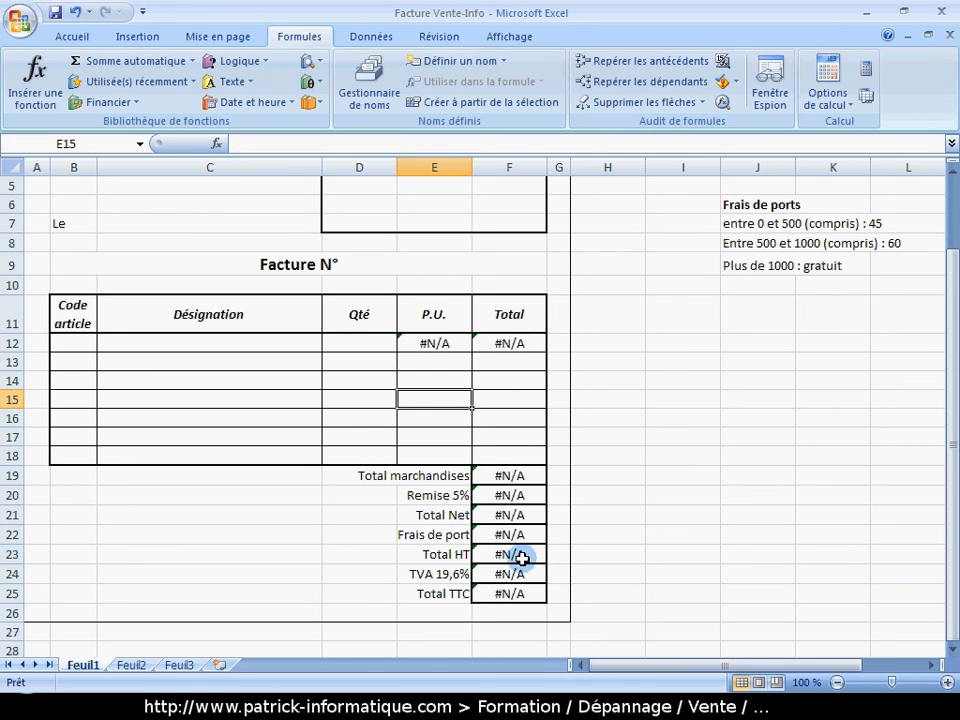
- Wrap the E12 RECHERCHEV in a SI that tests B12=0 and returns empty text "" when true, the lookup otherwise
{"action": "left_click", "coordinate": [428, 347]}
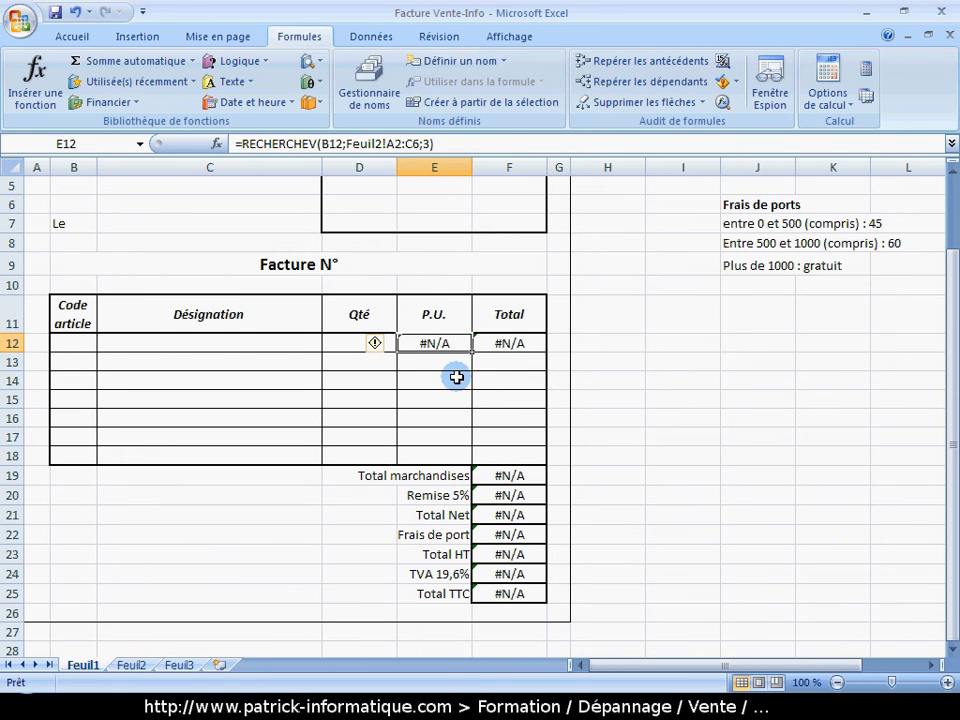
{"action": "left_click", "coordinate": [239, 144]}
{"action": "type", "text": "si"}
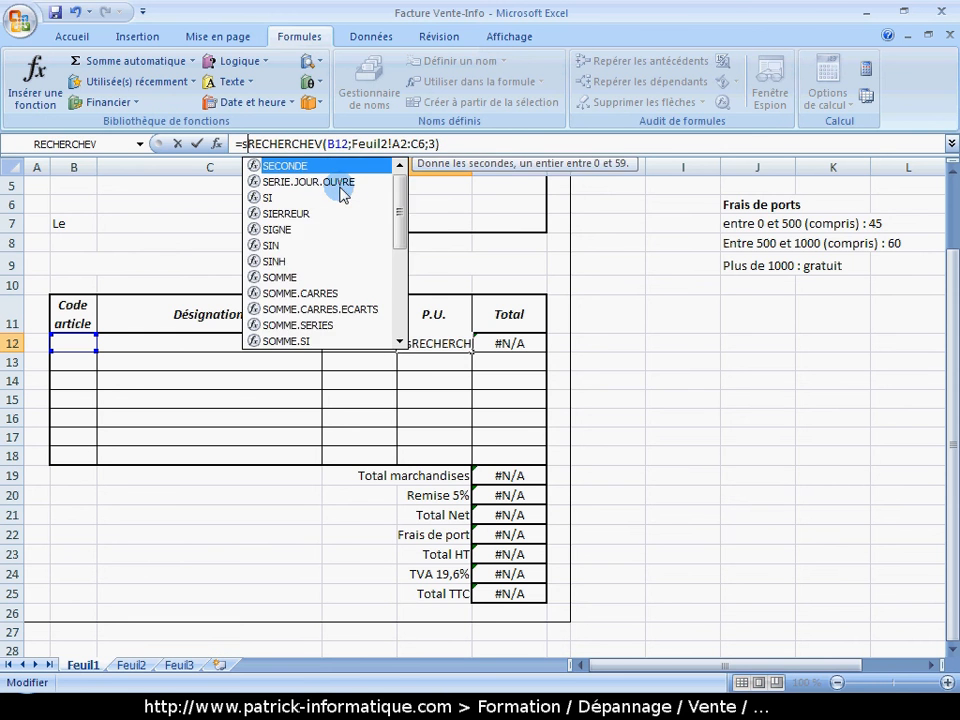
{"action": "type", "text": "("}
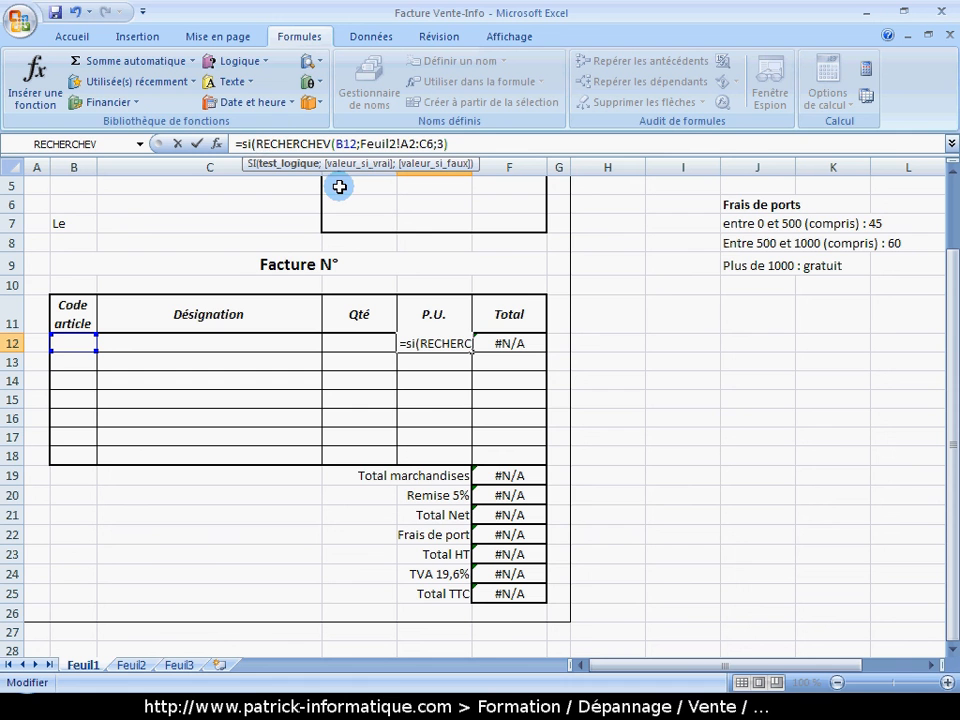
{"action": "left_click", "coordinate": [62, 345]}
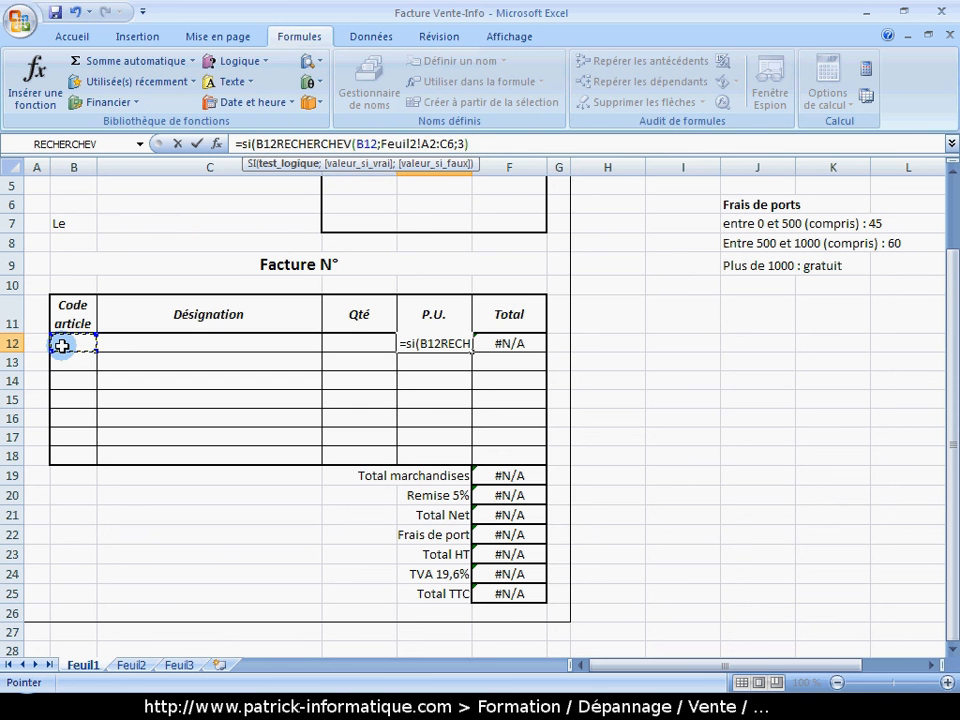
{"action": "type", "text": "=0"}
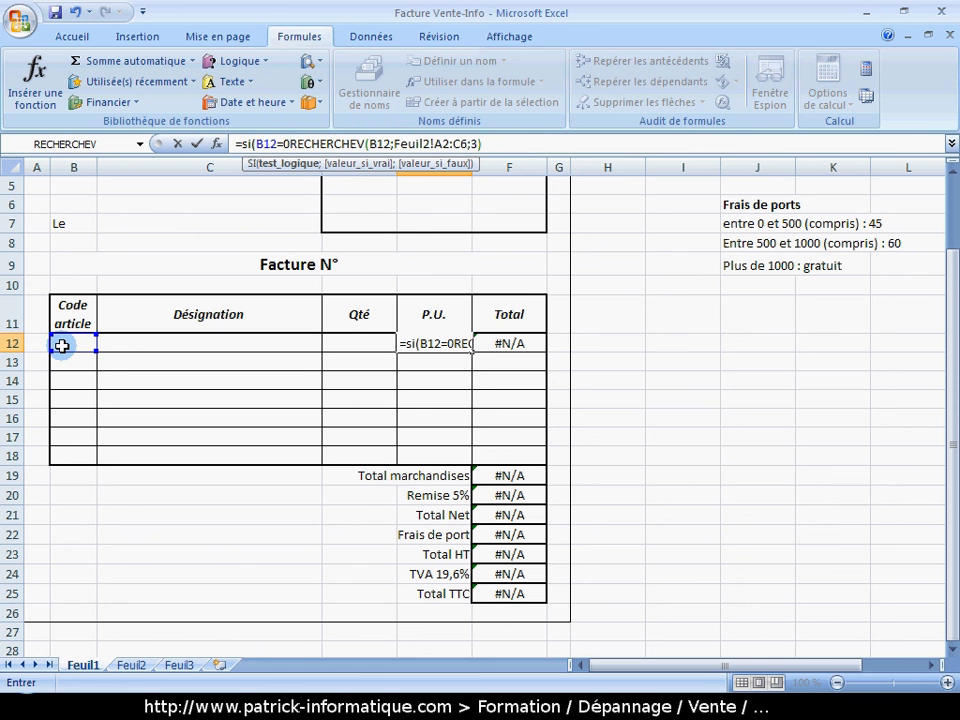
{"action": "type", "text": ";\"\""}
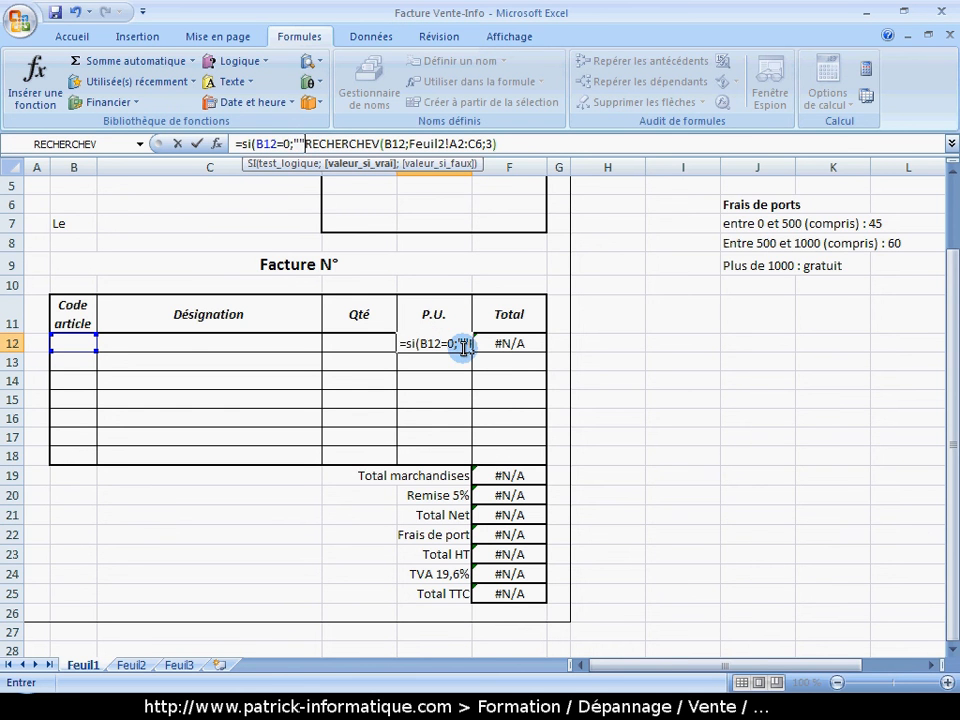
{"action": "type", "text": ";"}
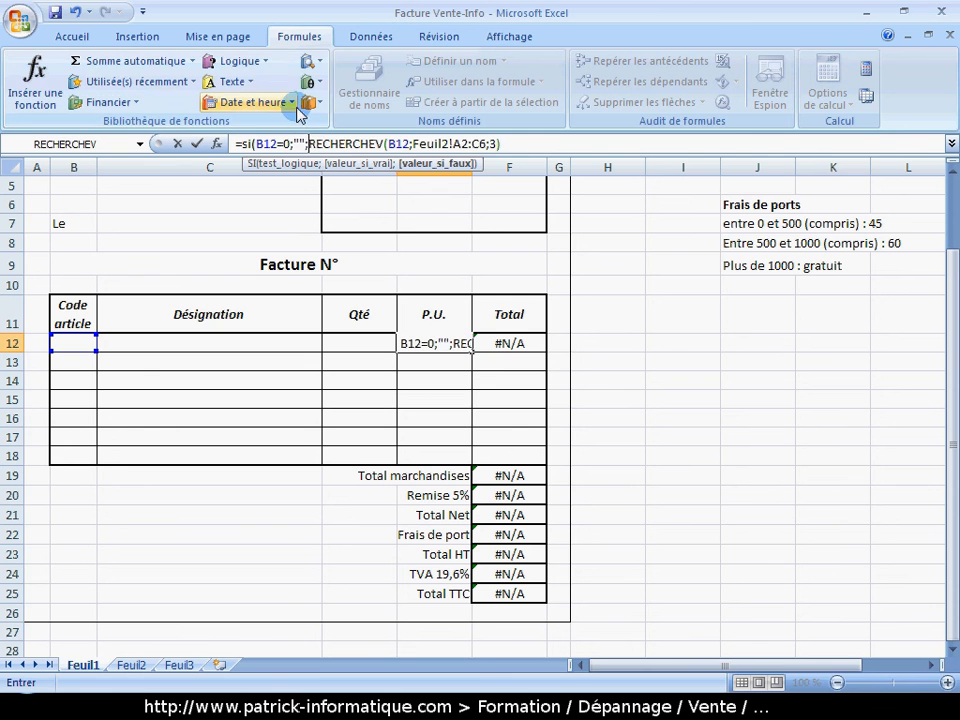
{"action": "left_click", "coordinate": [510, 145]}
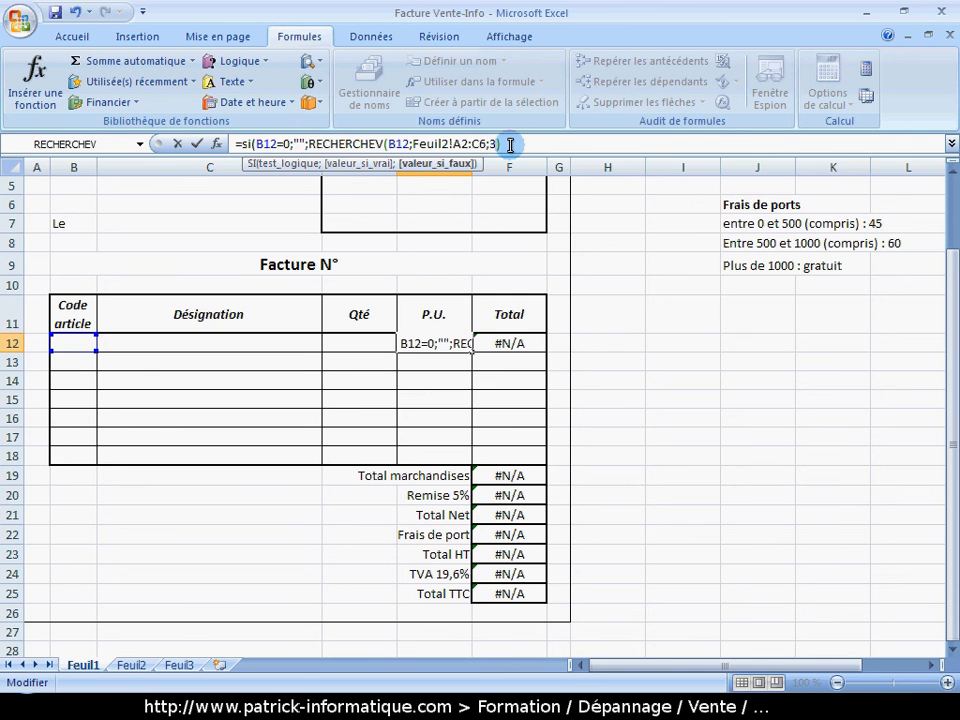
{"action": "key", "text": "Return"}
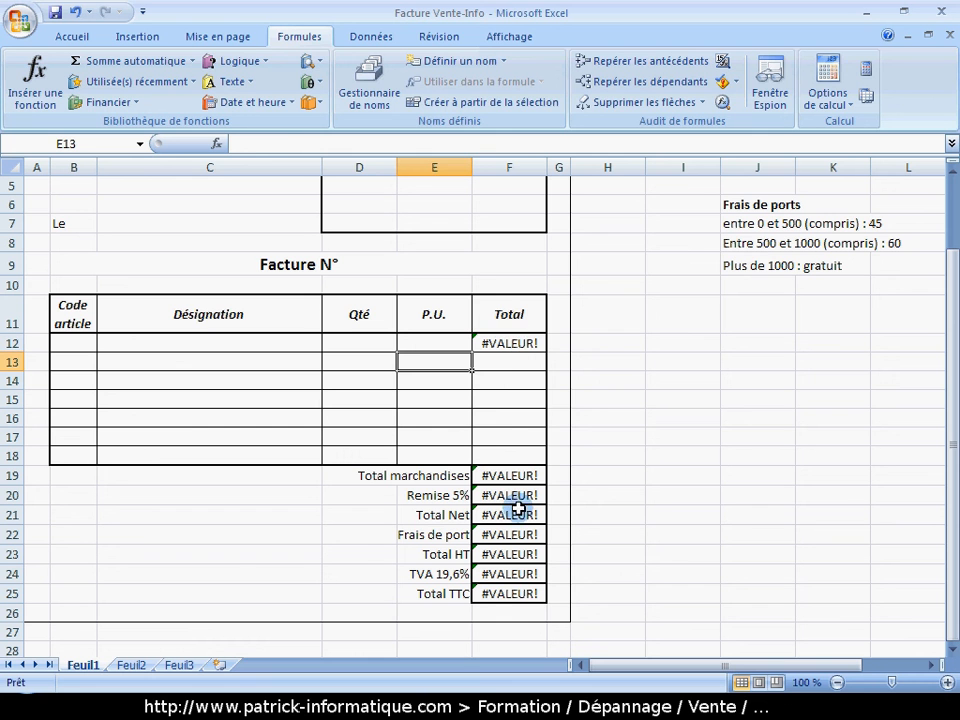
- Check the Total formula in F12, then replace the empty-text result of the SI in E12 with 0
{"action": "left_click", "coordinate": [519, 343]}
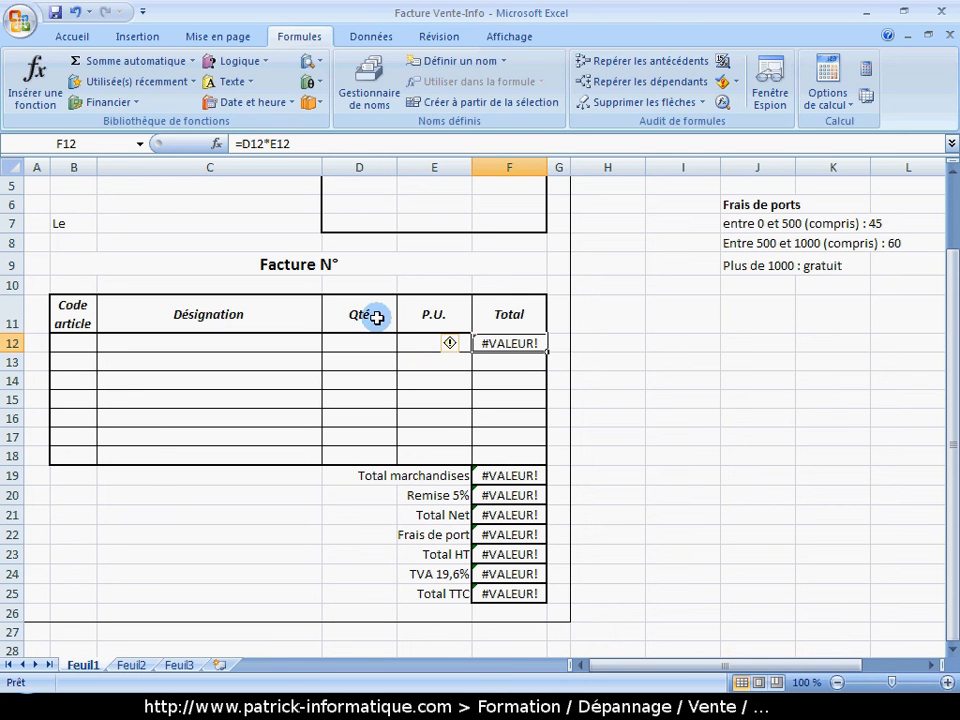
{"action": "left_click", "coordinate": [413, 343]}
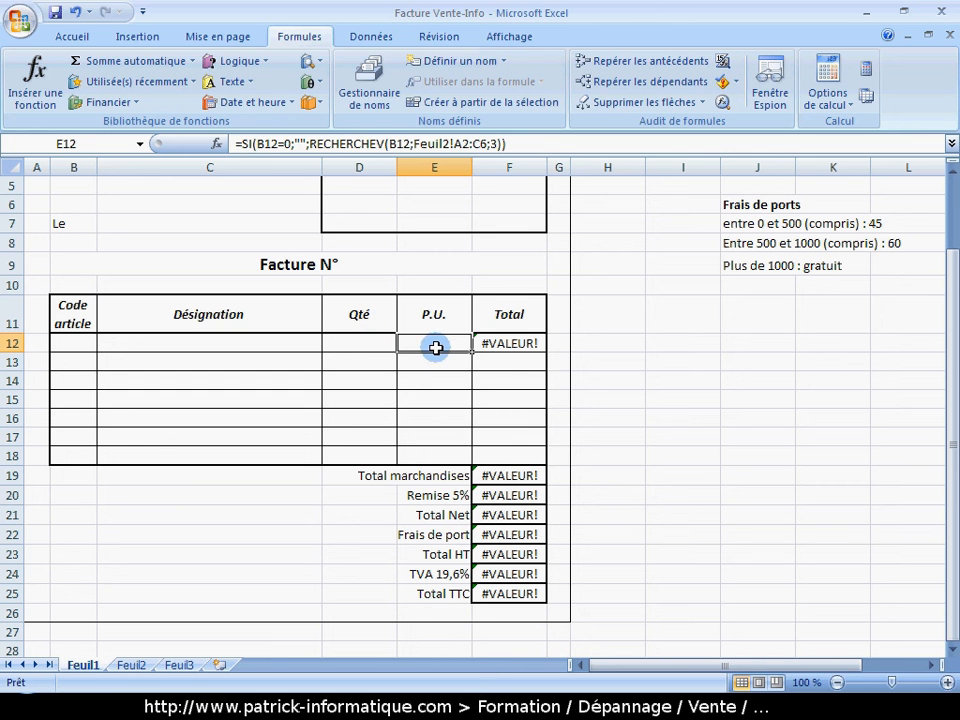
{"action": "left_click", "coordinate": [297, 144]}
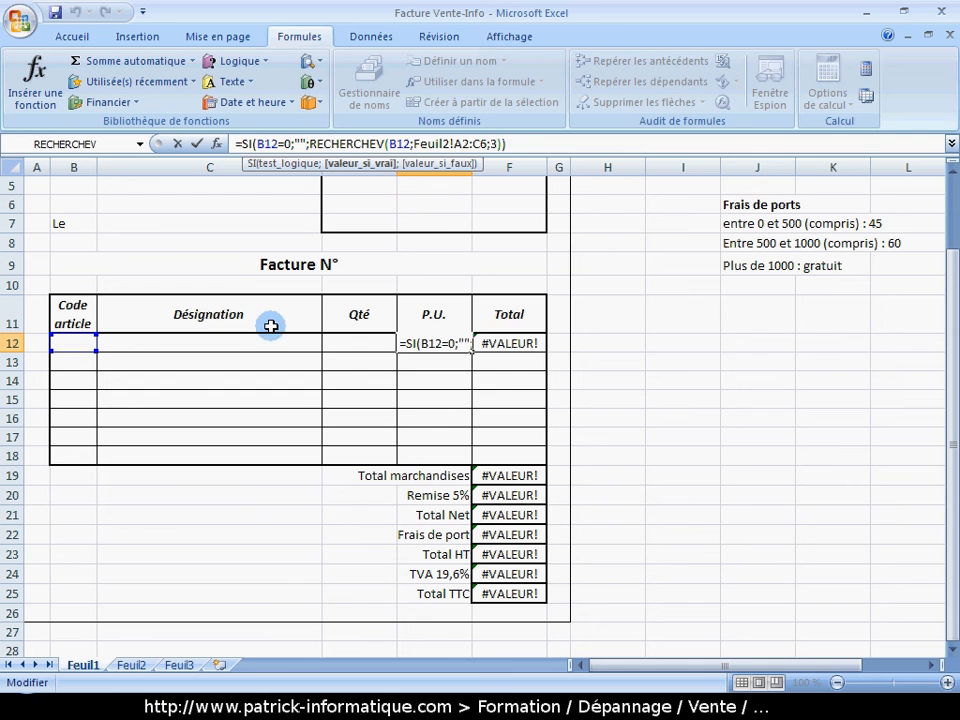
{"action": "key", "text": "BackSpace"}
{"action": "key", "text": "BackSpace"}
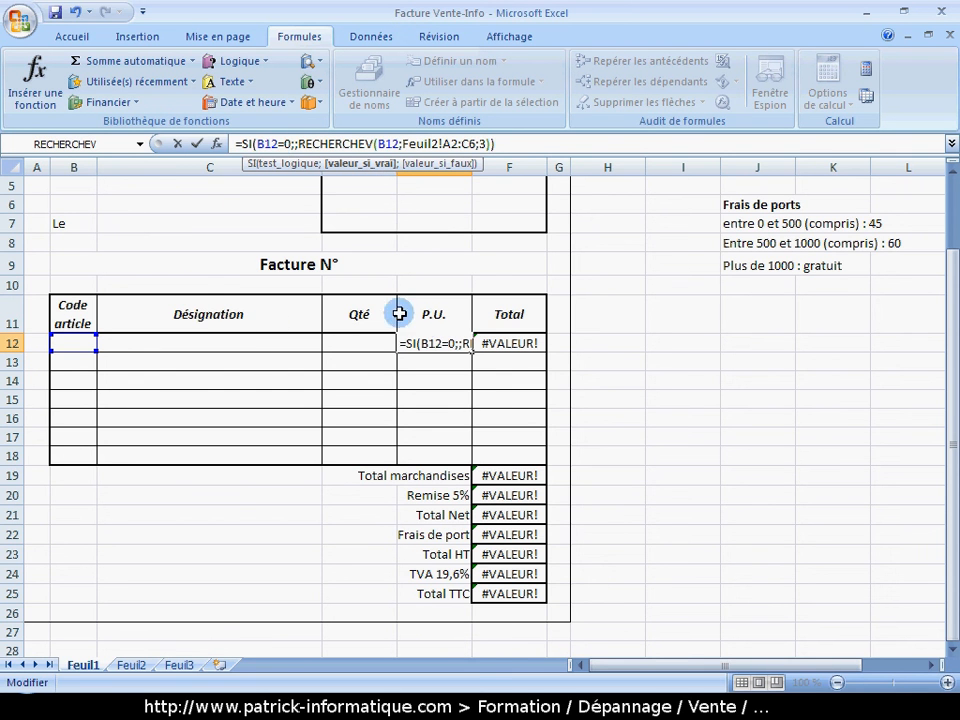
{"action": "type", "text": "0"}
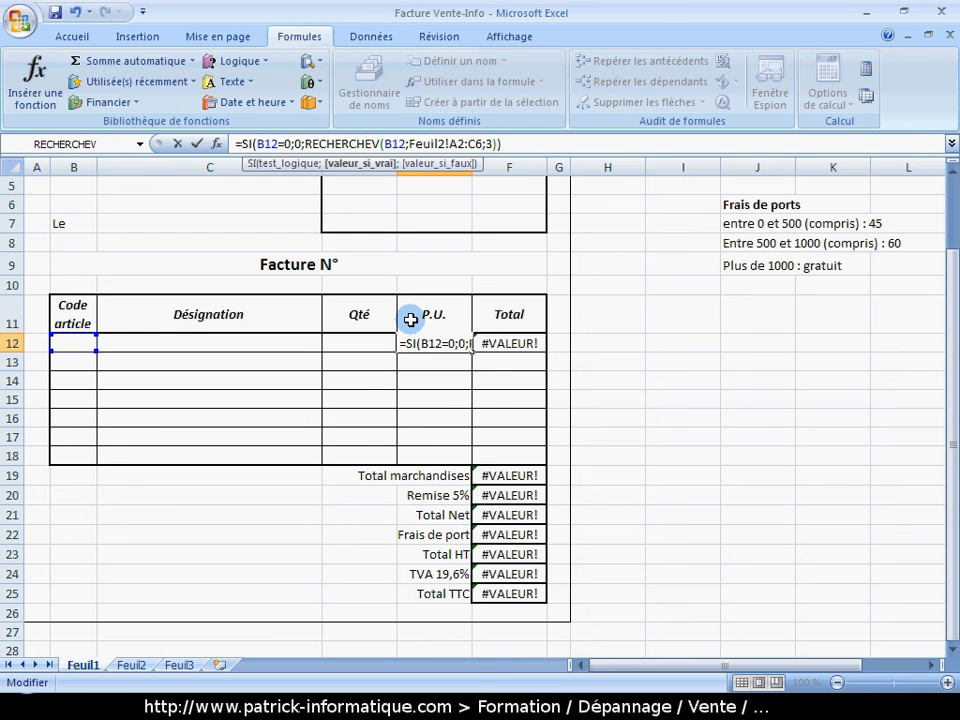
{"action": "key", "text": "Return"}
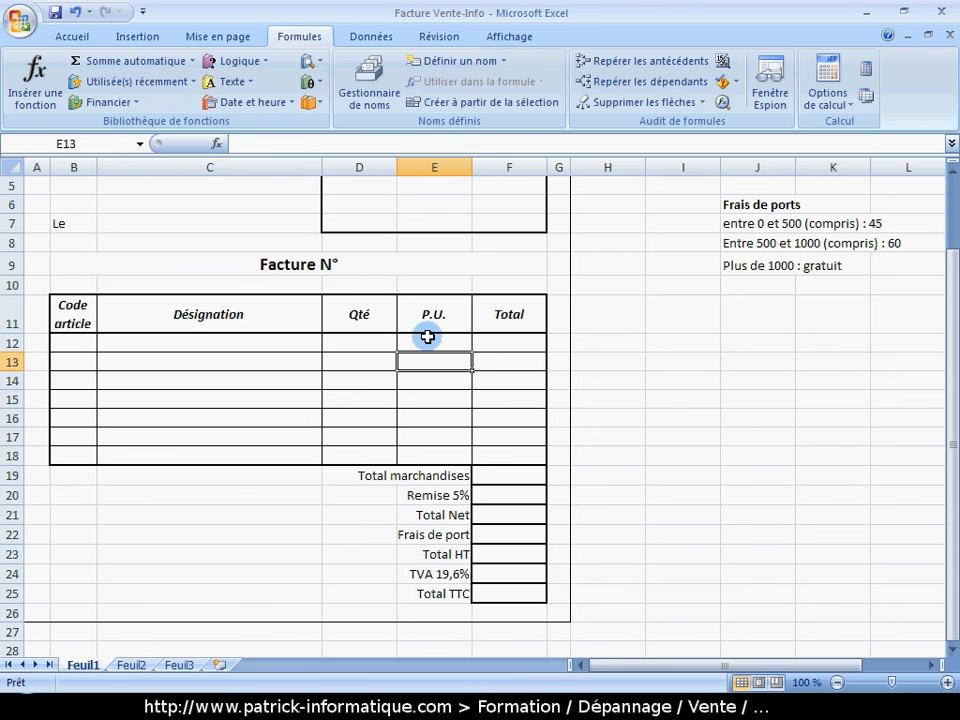
- Copy the E12 formula down to E18 and reformat that range with thin lines between the rows and a thicker bottom border
{"action": "left_click", "coordinate": [459, 343]}
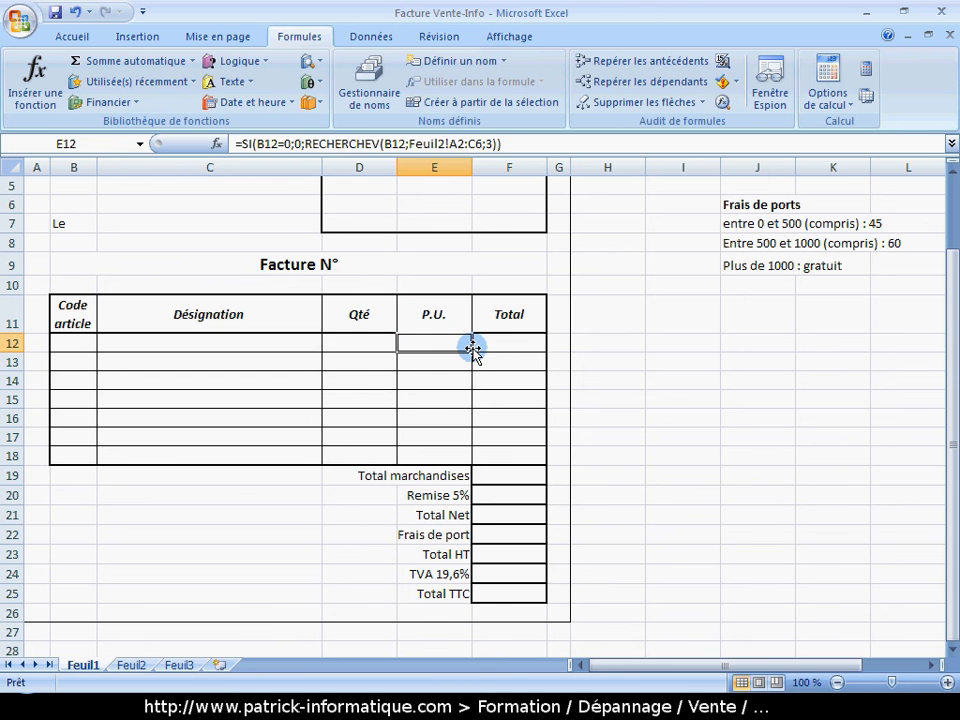
{"action": "left_click_drag", "start_coordinate": [473, 354], "coordinate": [469, 458]}
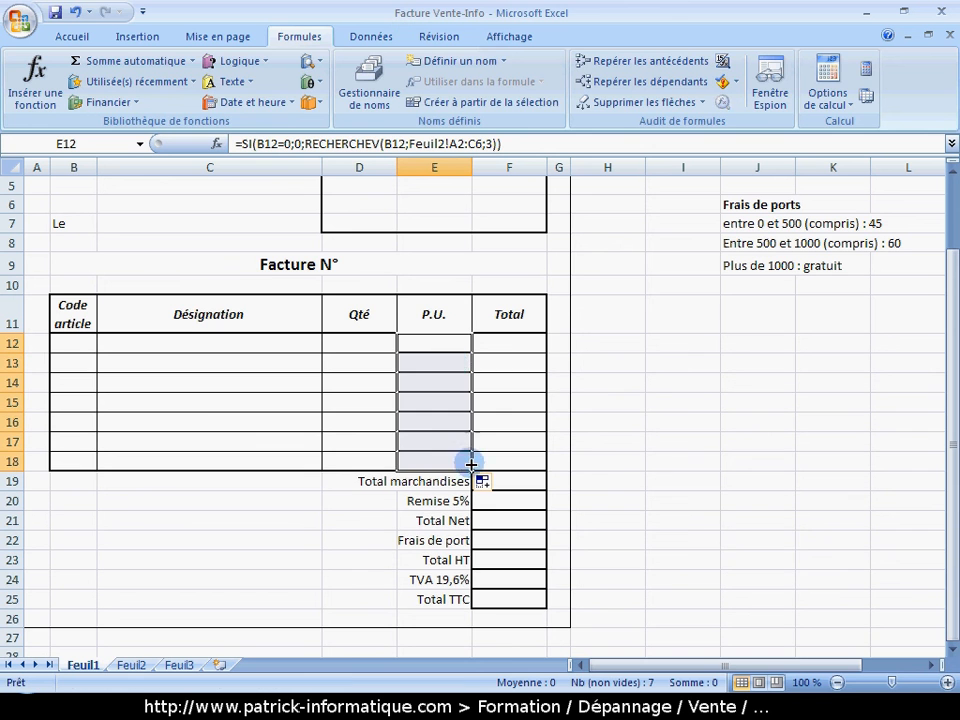
{"action": "left_click", "coordinate": [80, 37]}
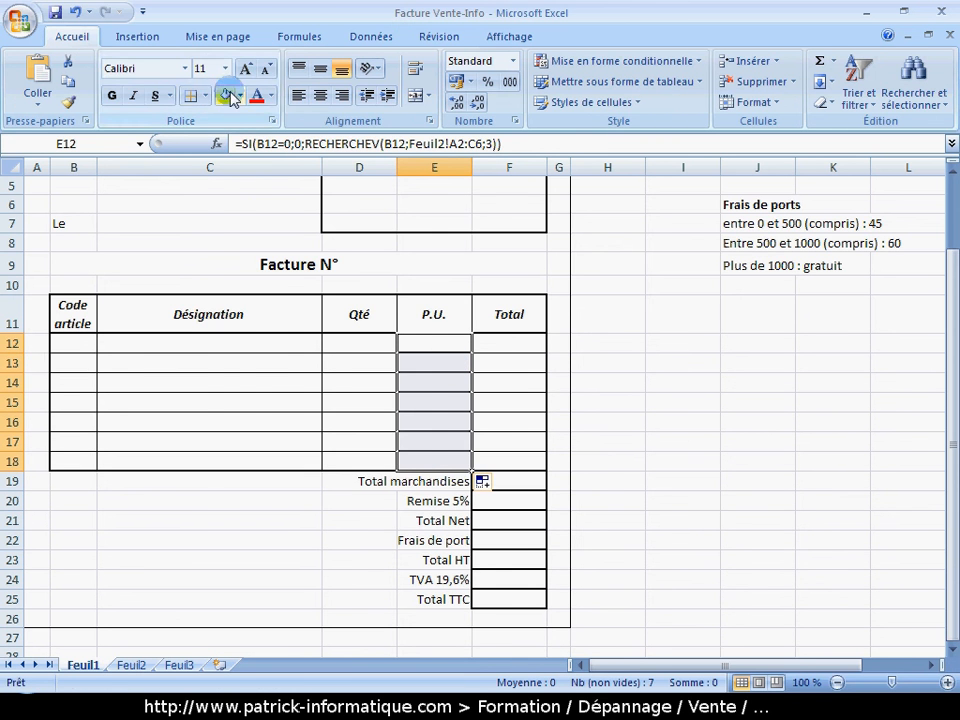
{"action": "left_click", "coordinate": [205, 96]}
{"action": "left_click", "coordinate": [245, 540]}
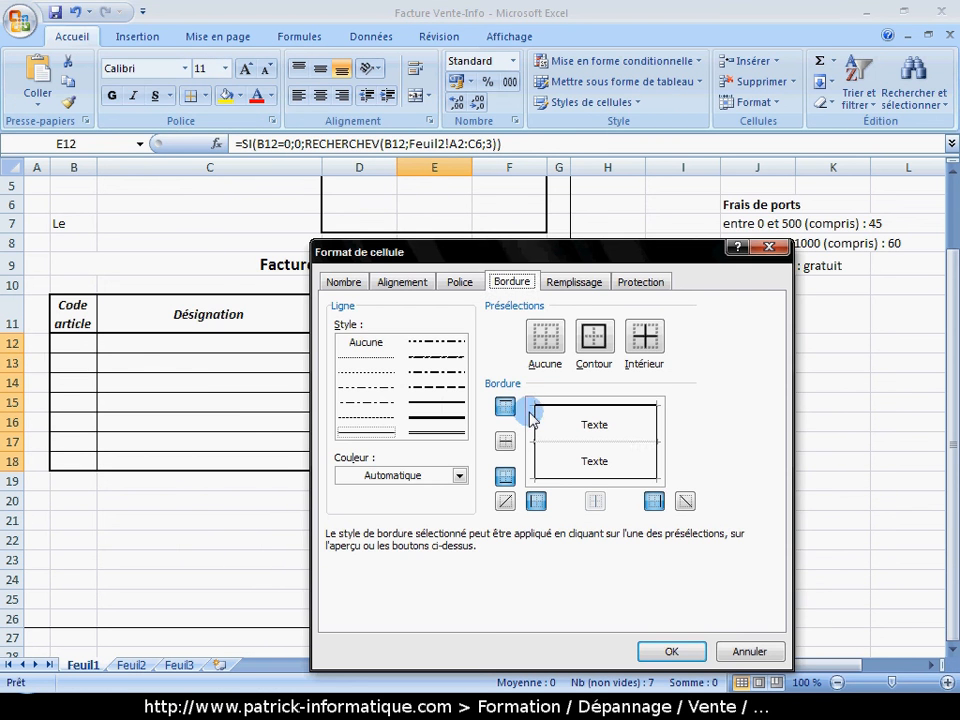
{"action": "left_click", "coordinate": [505, 446]}
{"action": "left_click", "coordinate": [440, 403]}
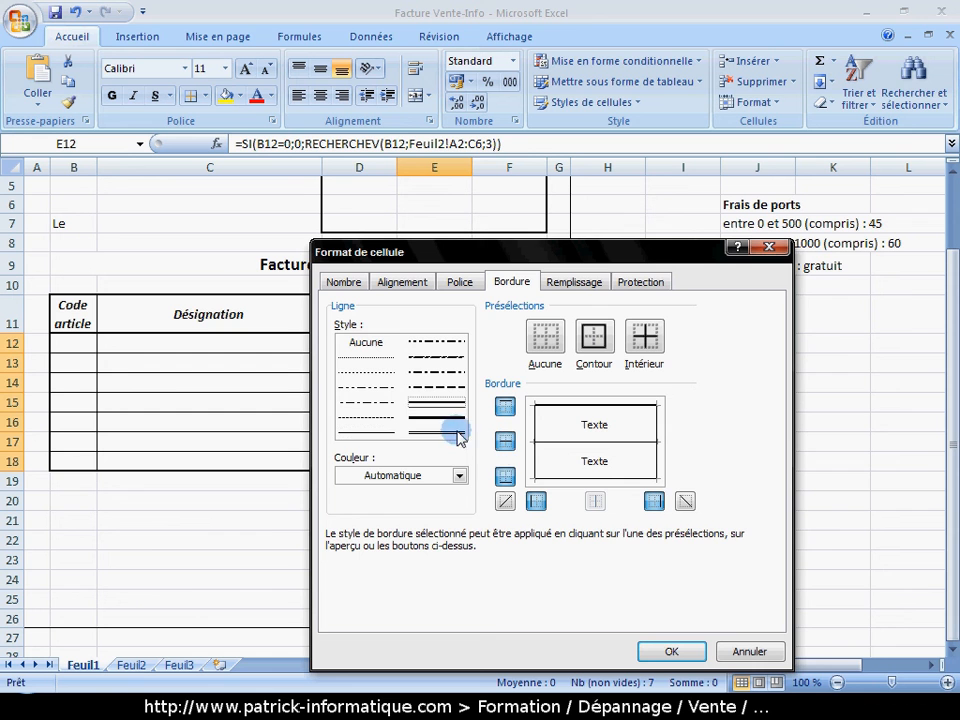
{"action": "left_click", "coordinate": [505, 477]}
{"action": "left_click", "coordinate": [668, 651]}
{"action": "left_click", "coordinate": [330, 512]}
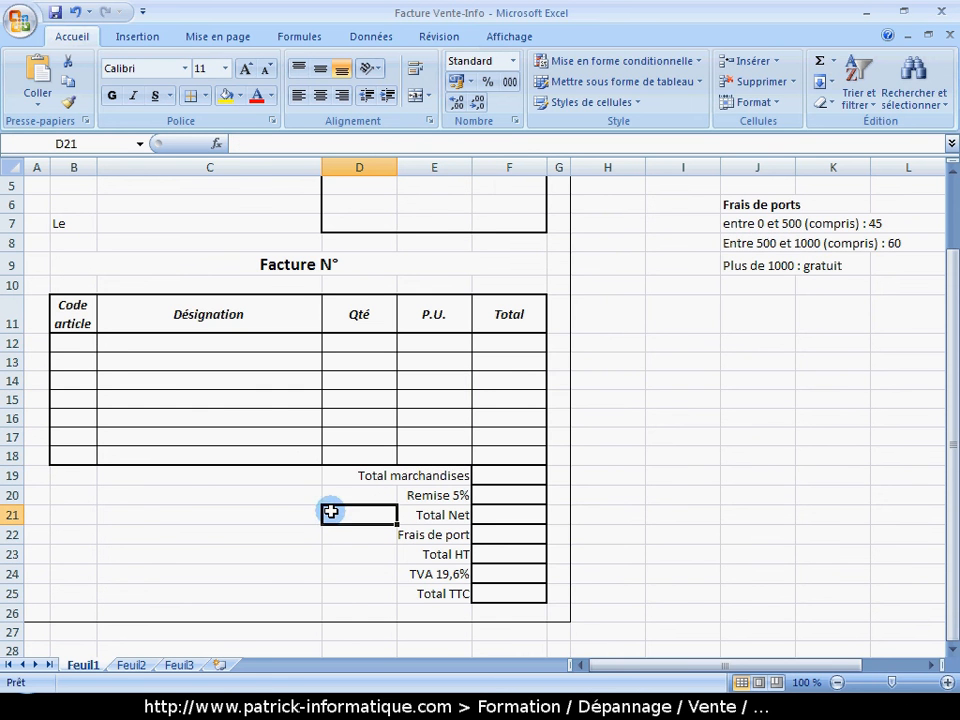
- Consult the article list on Feuil2 and enter article code 3586 in B12 of the invoice on Feuil1
{"action": "left_click", "coordinate": [131, 665]}
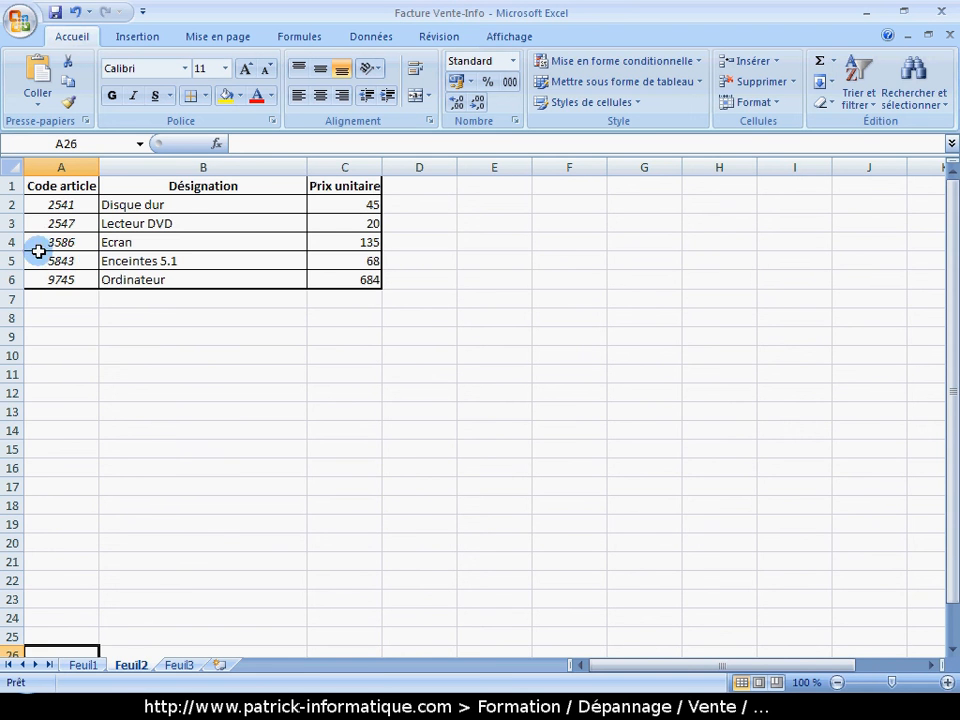
{"action": "left_click", "coordinate": [77, 666]}
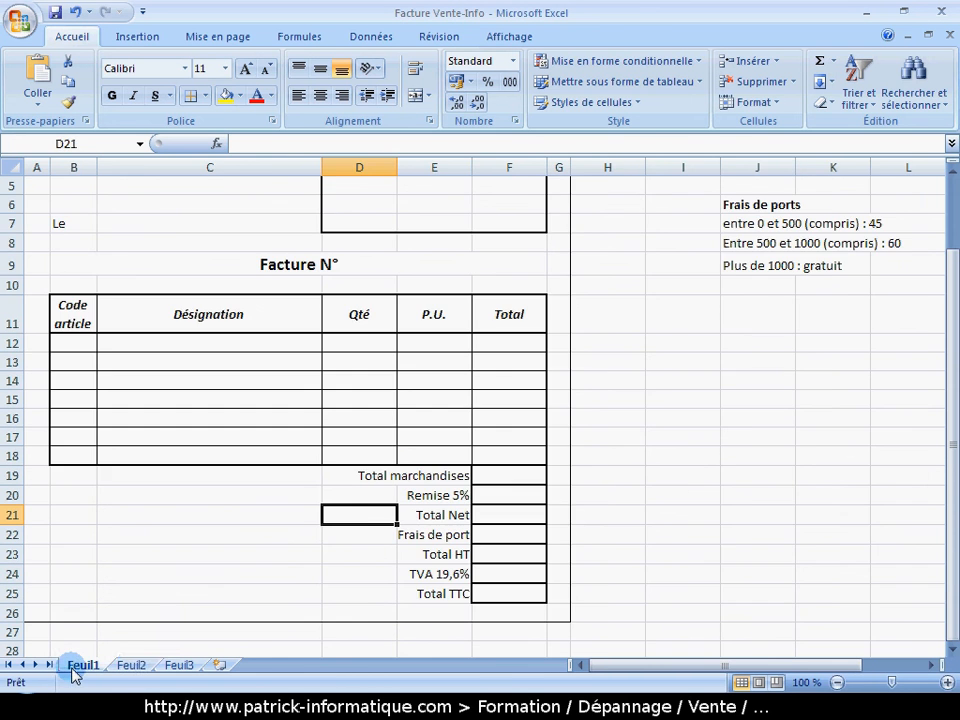
{"action": "left_click", "coordinate": [130, 665]}
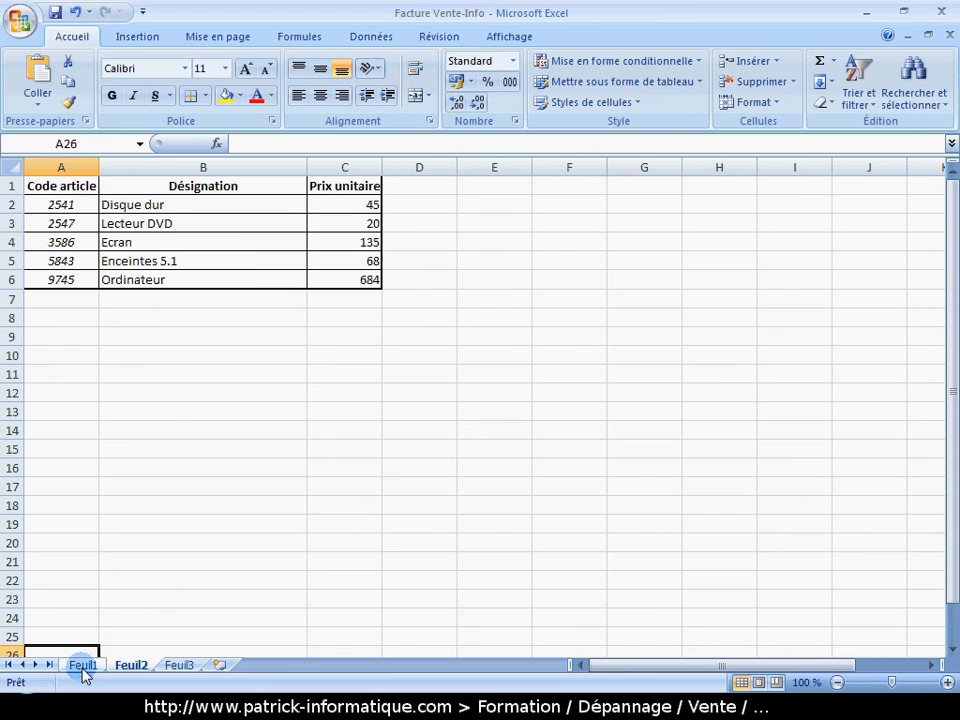
{"action": "left_click", "coordinate": [80, 665]}
{"action": "left_click", "coordinate": [77, 360]}
{"action": "left_click", "coordinate": [75, 344]}
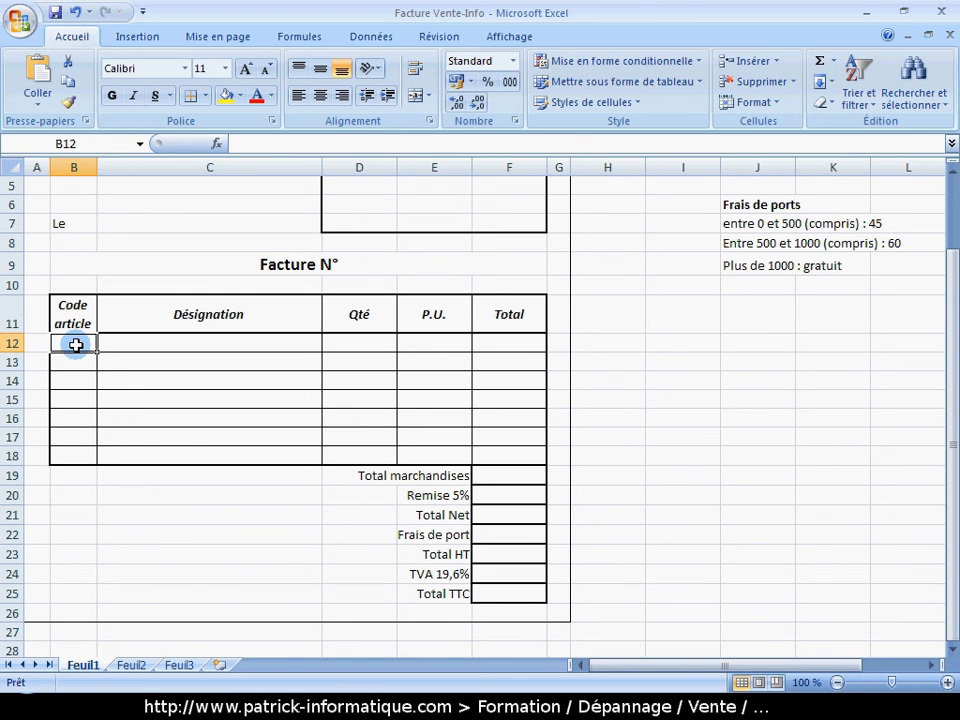
{"action": "type", "text": "3586"}
{"action": "key", "text": "Return"}
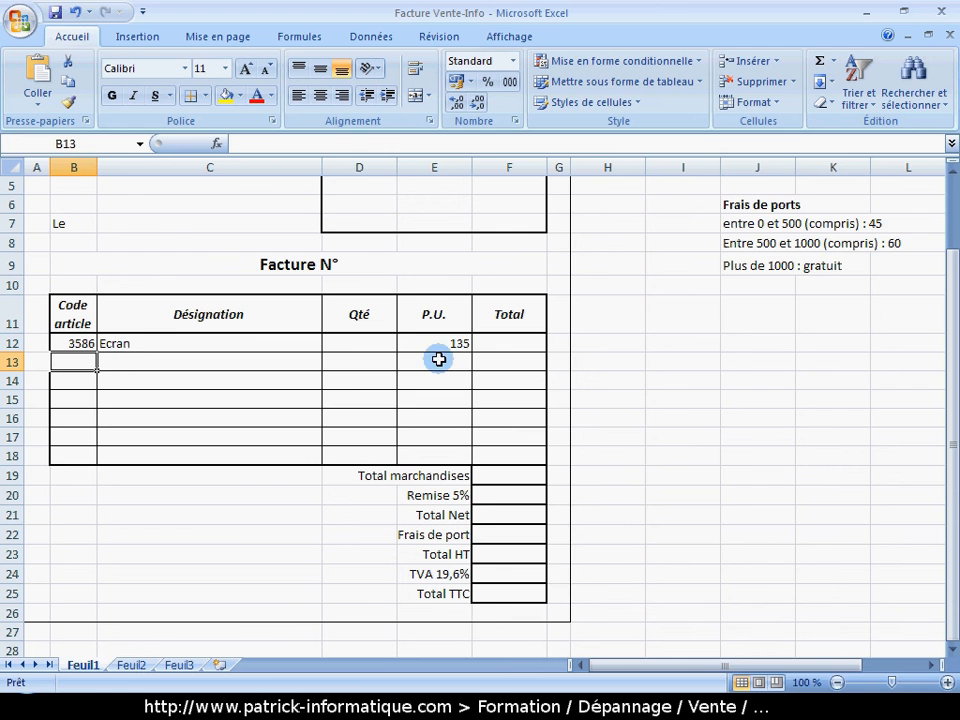
- Enter article code 9754 in B13 of the invoice, checking the codes against the article list on Feuil2
{"action": "left_click", "coordinate": [131, 665]}
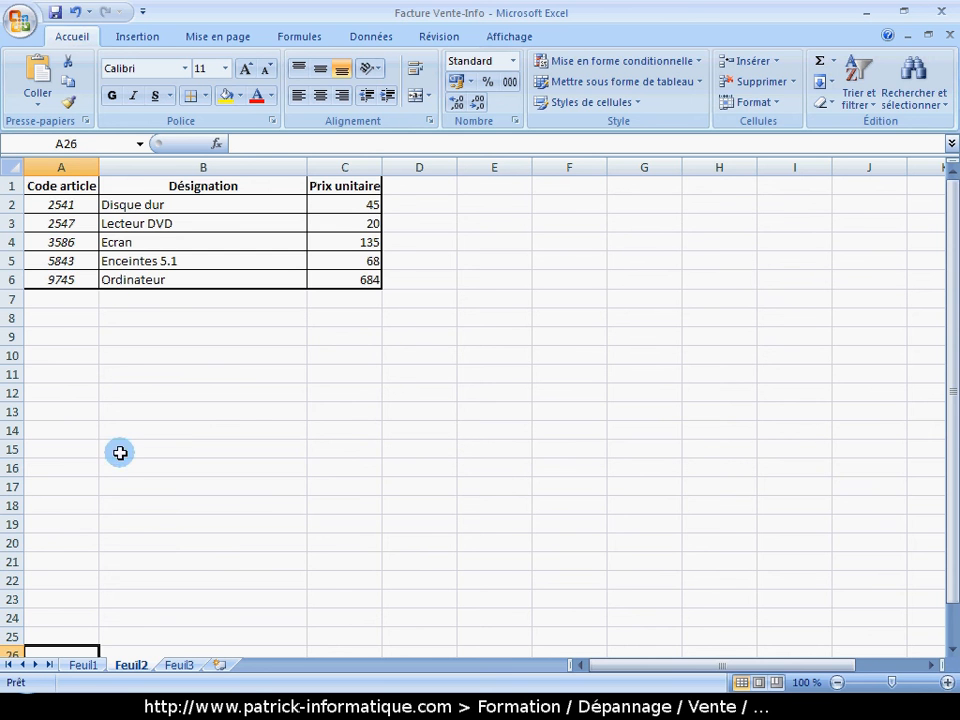
{"action": "left_click", "coordinate": [88, 665]}
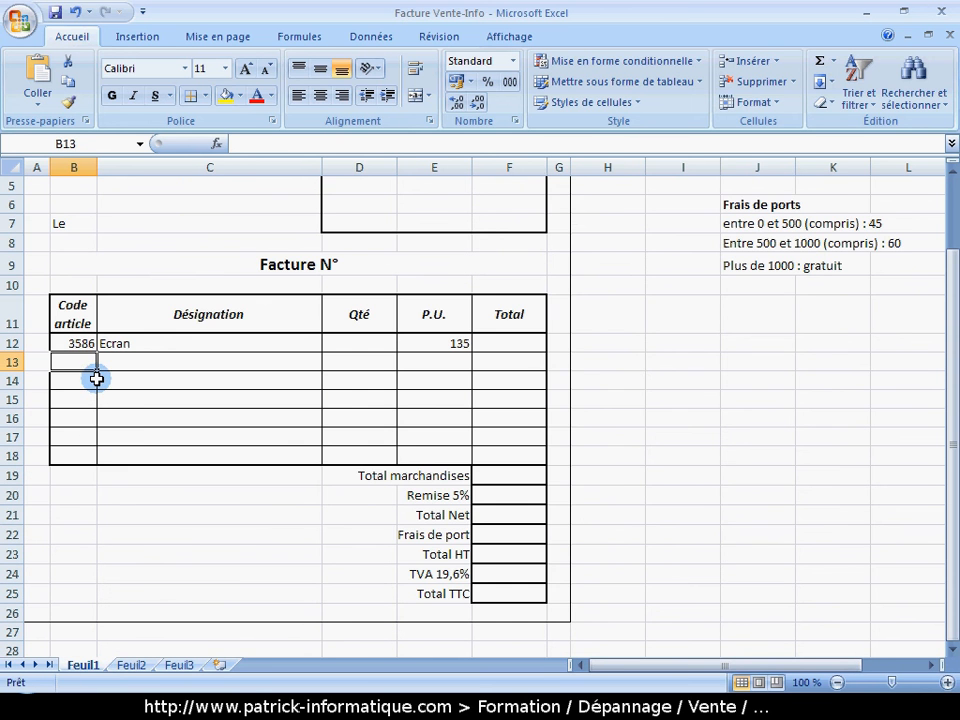
{"action": "type", "text": "9754"}
{"action": "key", "text": "Return"}
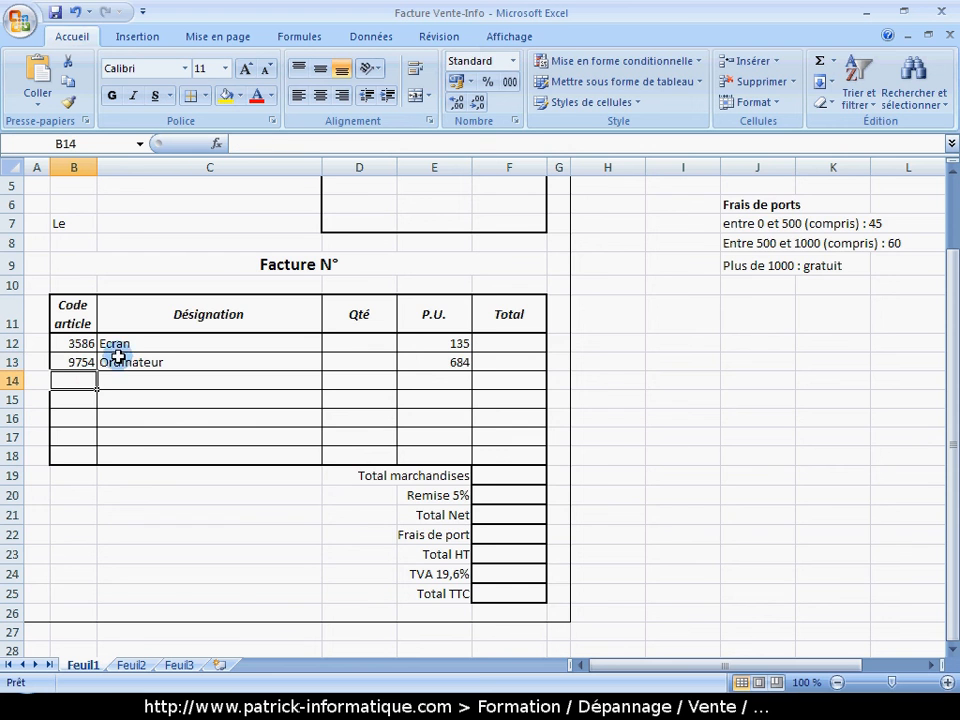
{"action": "left_click", "coordinate": [112, 665]}
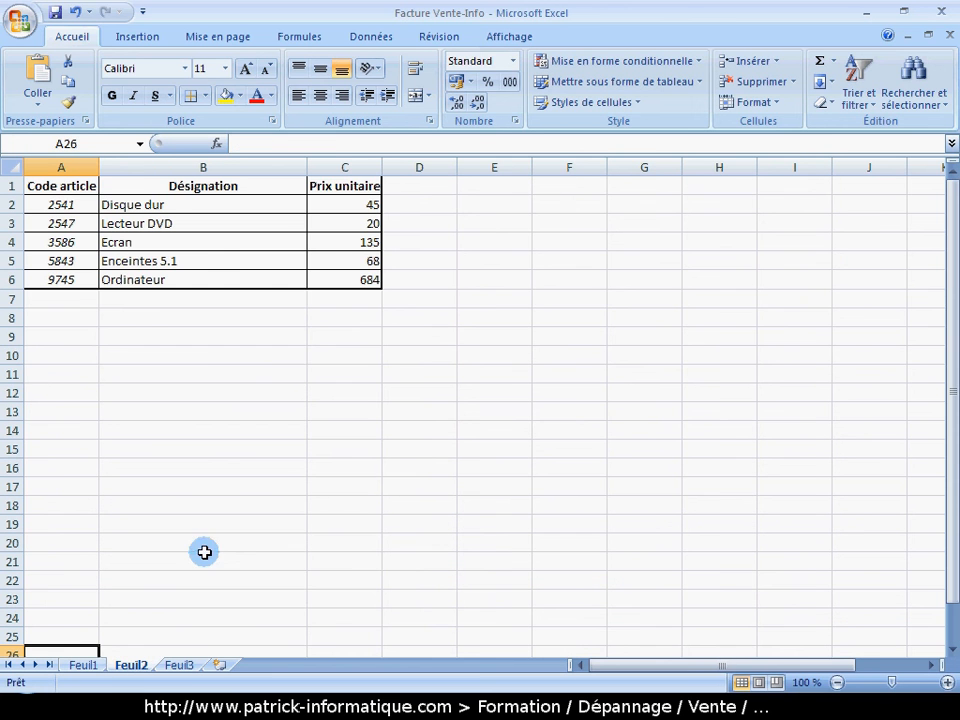
{"action": "left_click", "coordinate": [99, 666]}
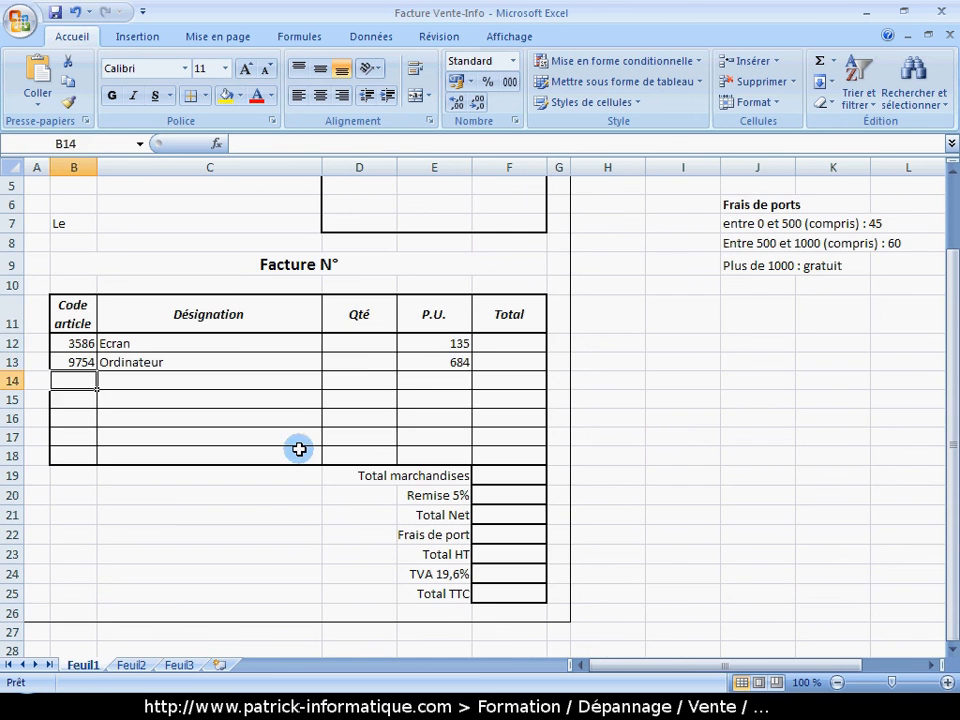
- Enter quantity 1 for the Ecran line in D12 and quantity 2 for the Ordinateur line in D13
{"action": "left_click", "coordinate": [360, 343]}
{"action": "type", "text": "1"}
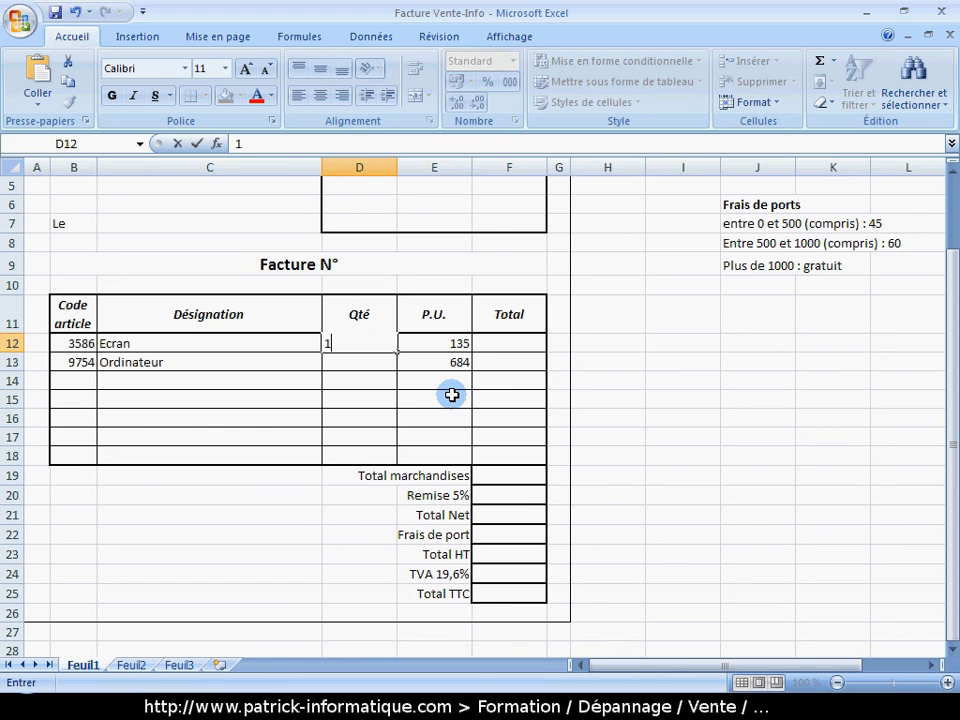
{"action": "key", "text": "Return"}
{"action": "type", "text": "2"}
{"action": "key", "text": "Return"}
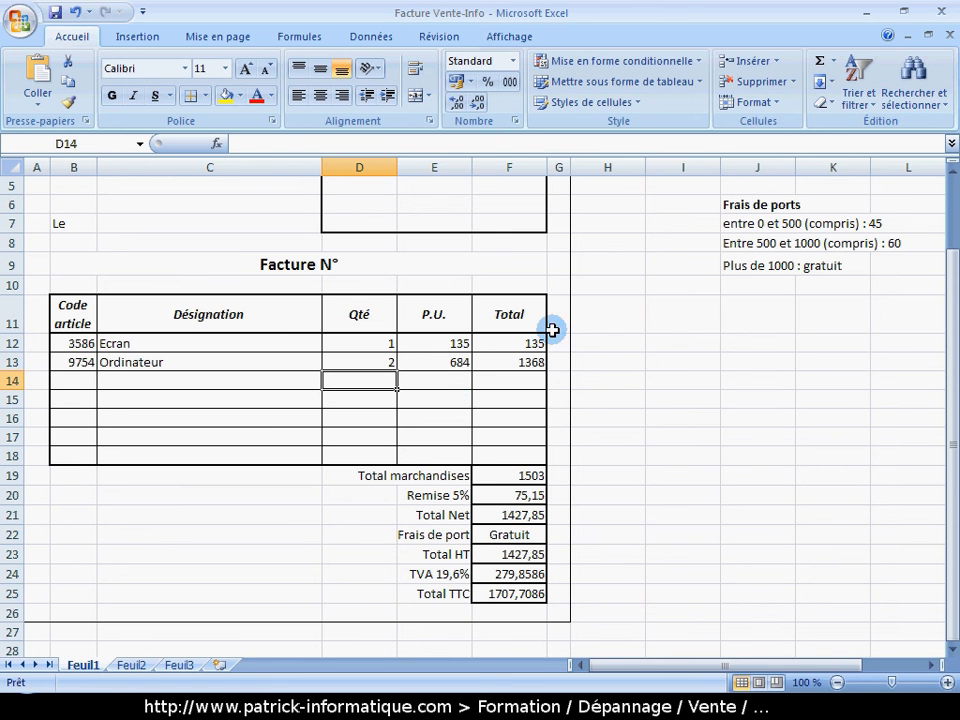